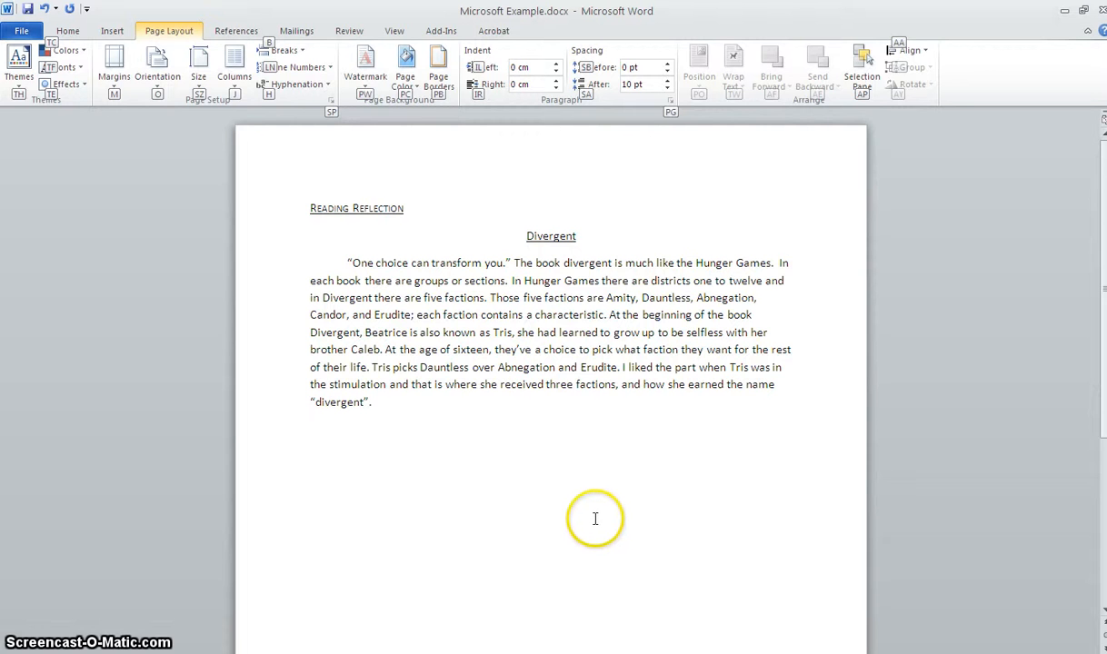
- Change the font of the body paragraph under the Divergent title to Arial
drag(474, 410, 293, 263)
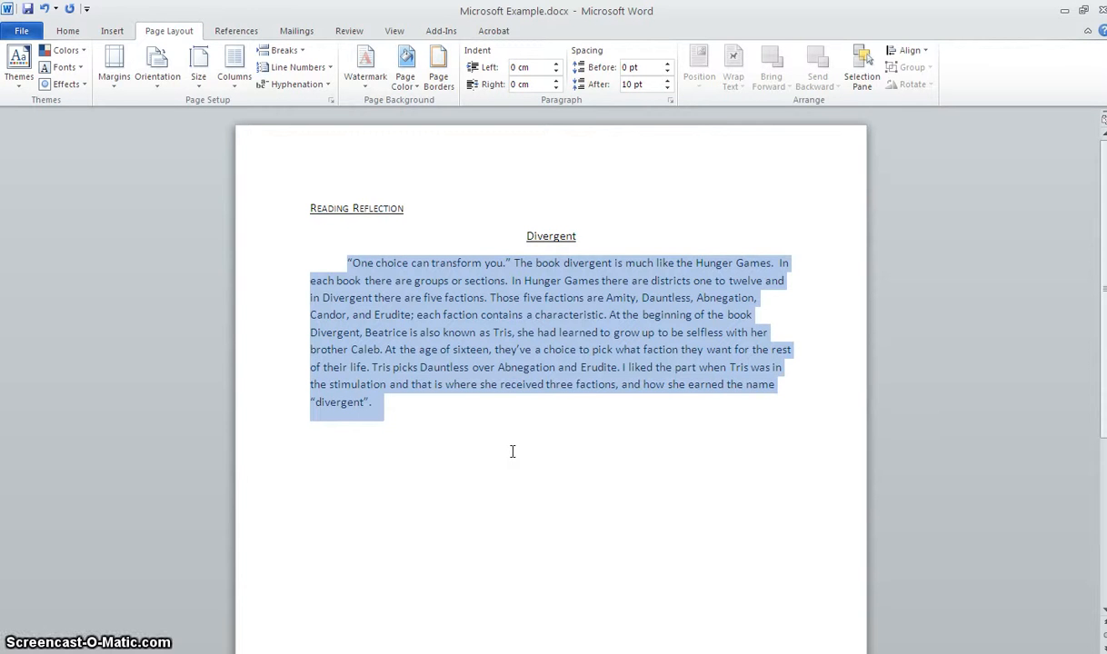
click(69, 33)
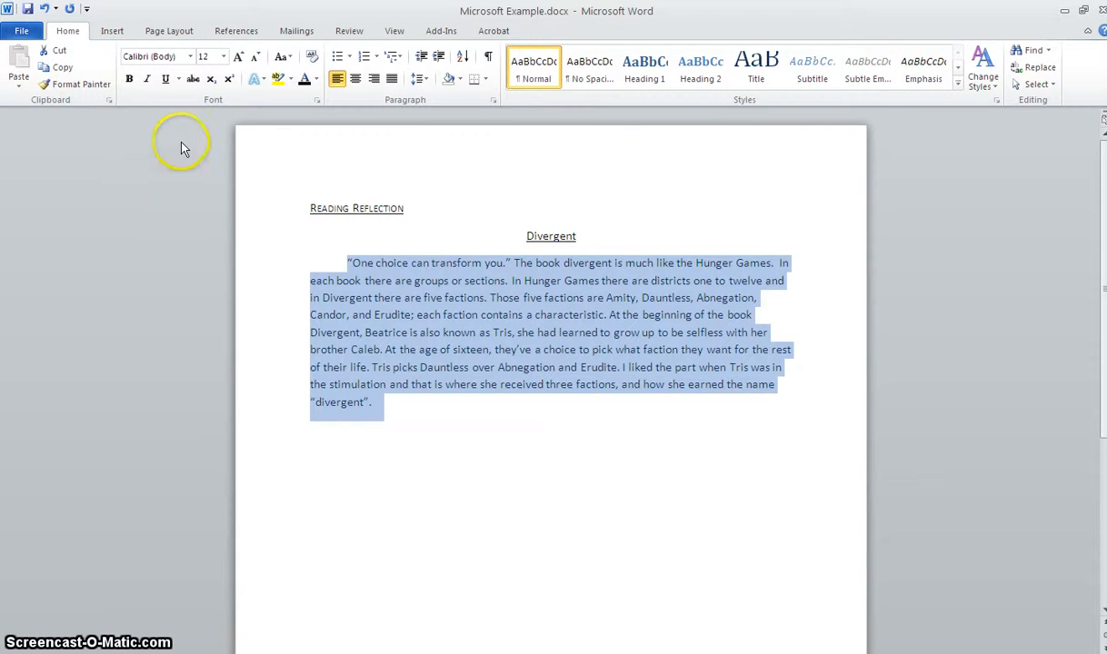
click(151, 51)
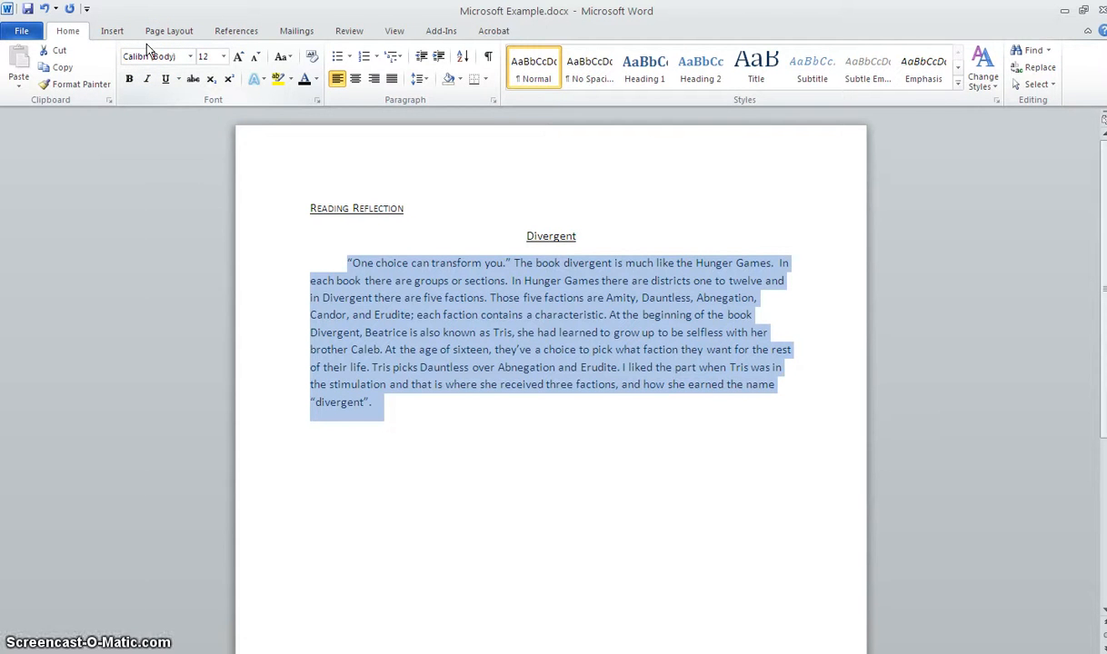
click(178, 54)
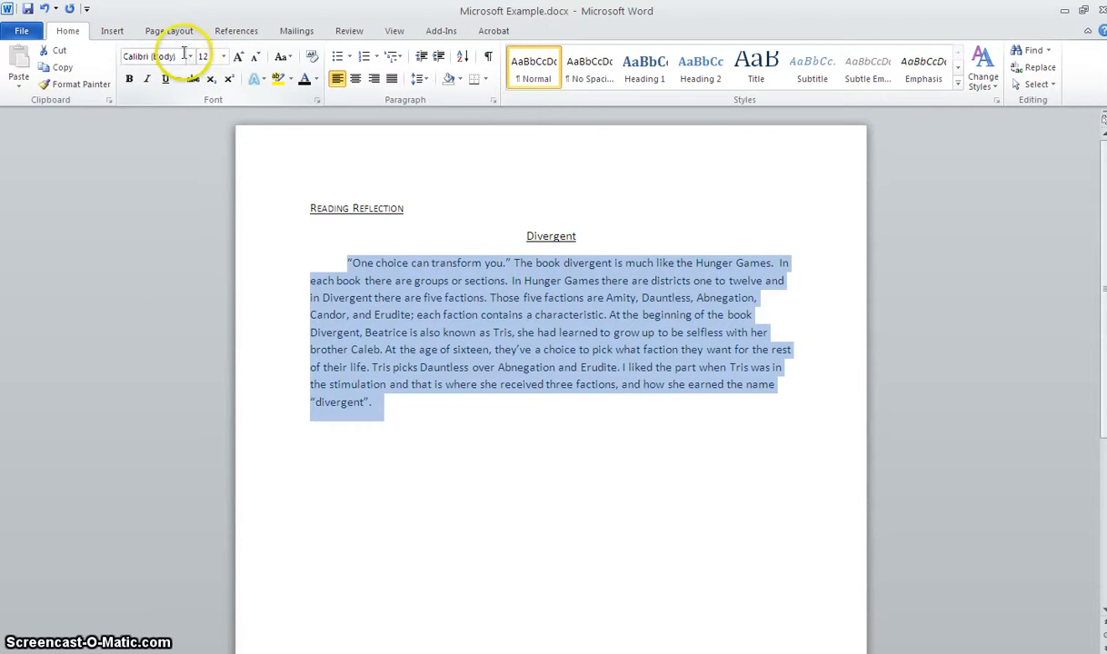
click(189, 57)
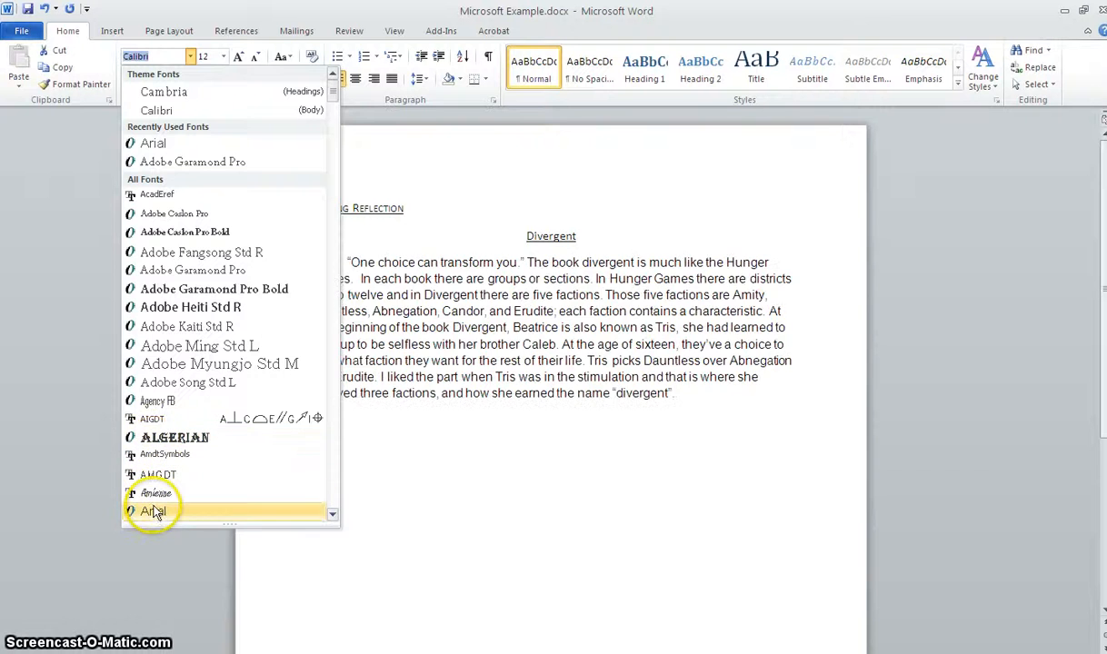
click(153, 512)
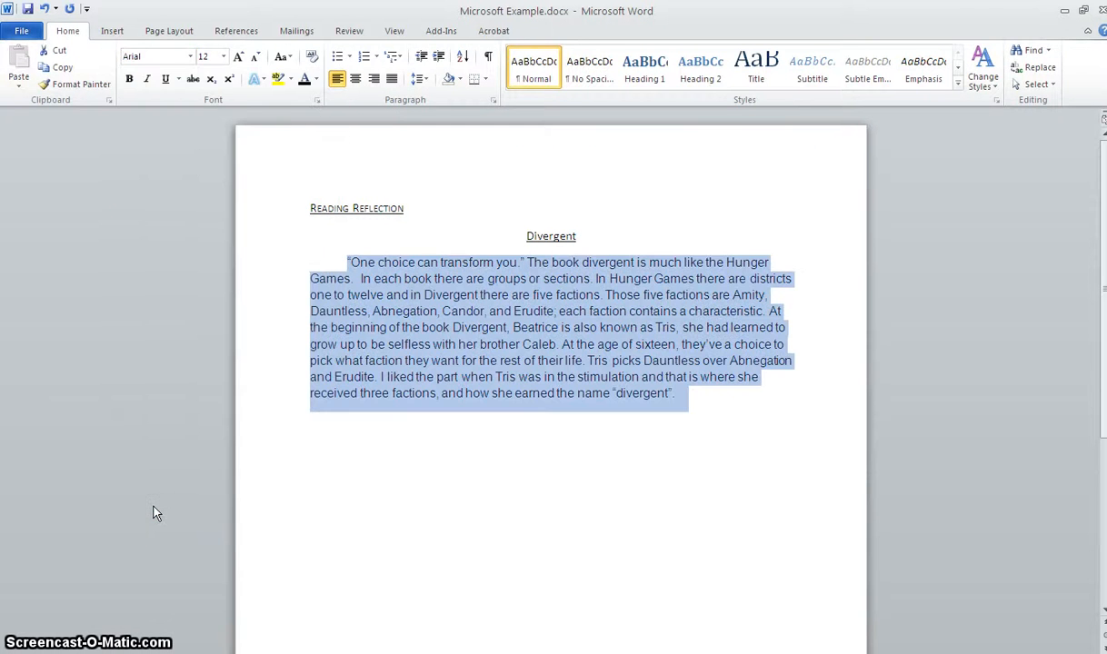
key(alt+p)
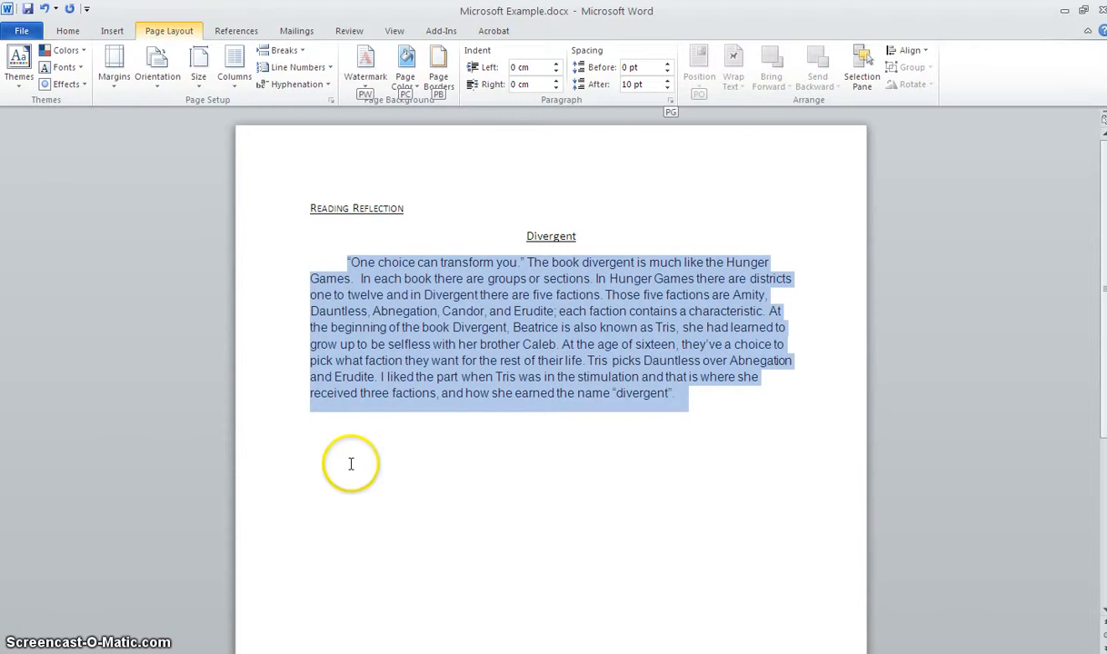
click(351, 464)
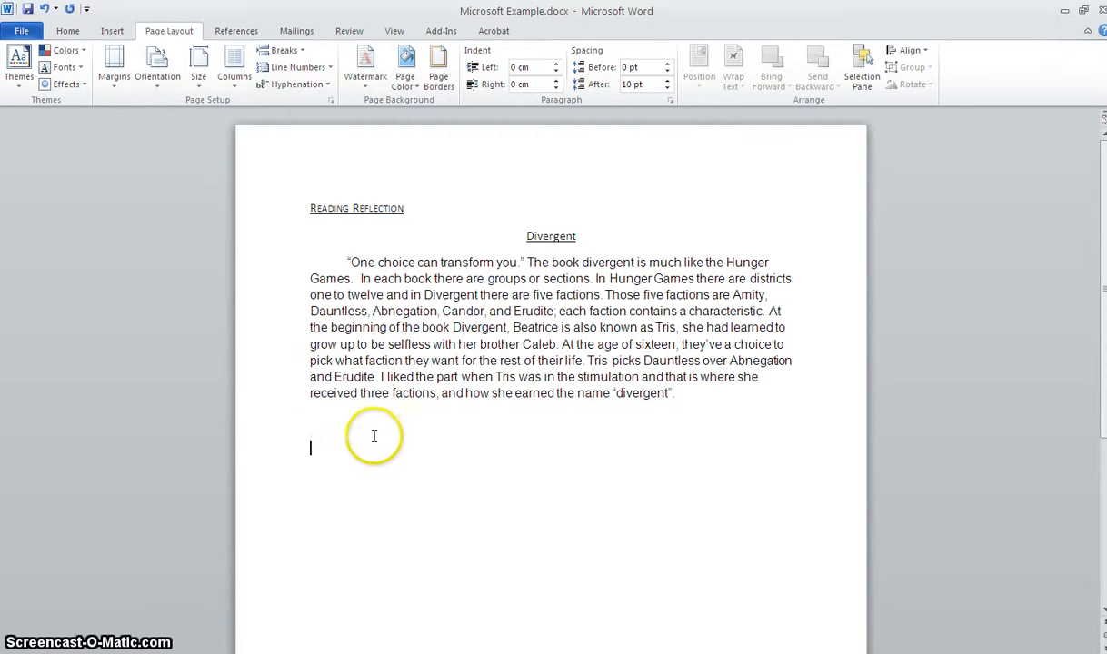
drag(692, 393, 308, 272)
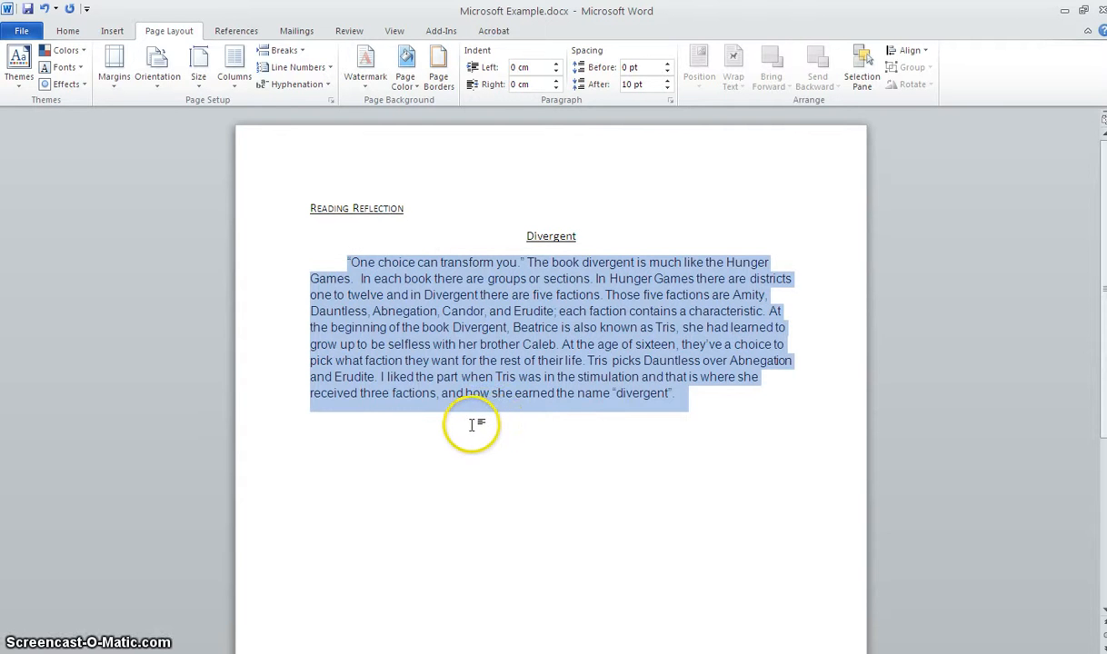
click(524, 426)
- Color the Divergent title with the base orange theme color
drag(583, 233, 519, 230)
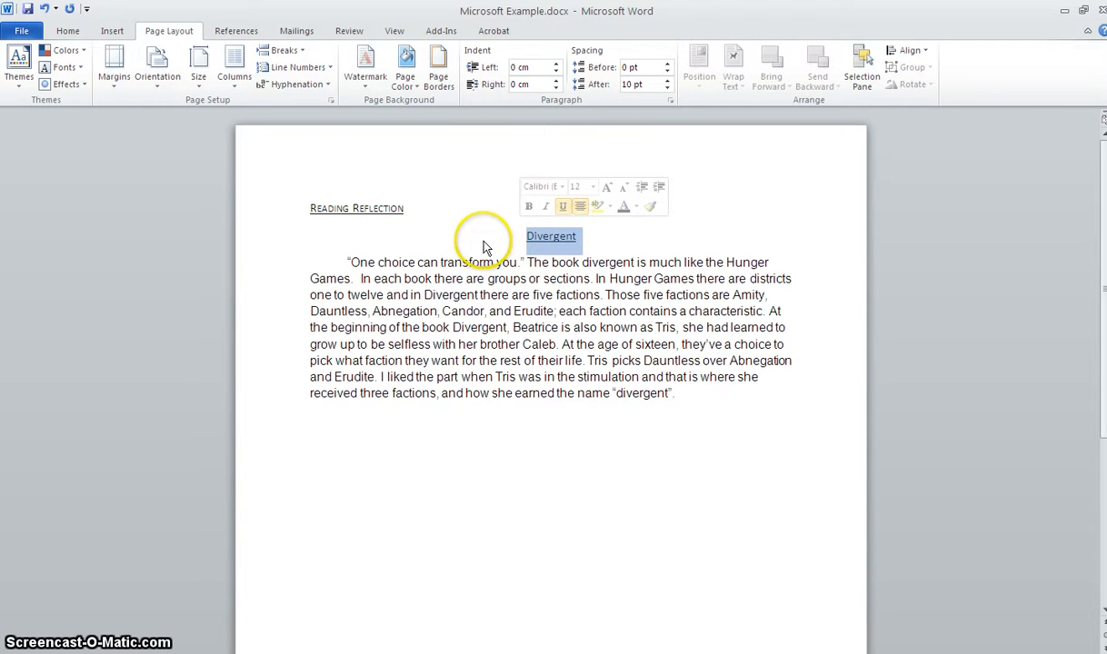
click(69, 32)
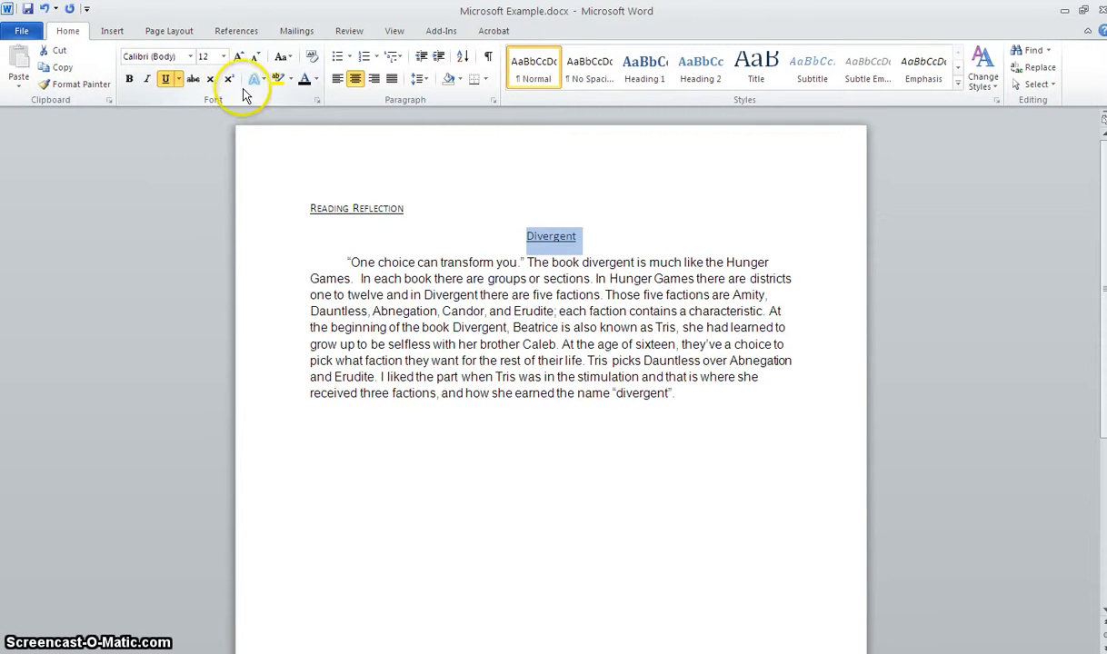
click(306, 82)
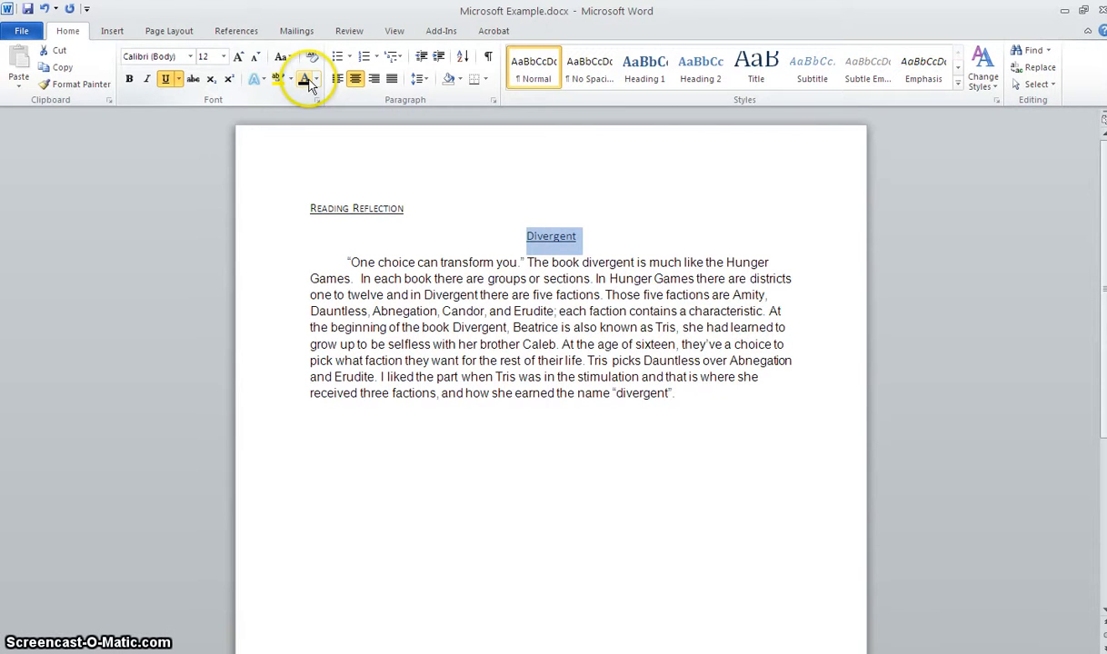
click(317, 80)
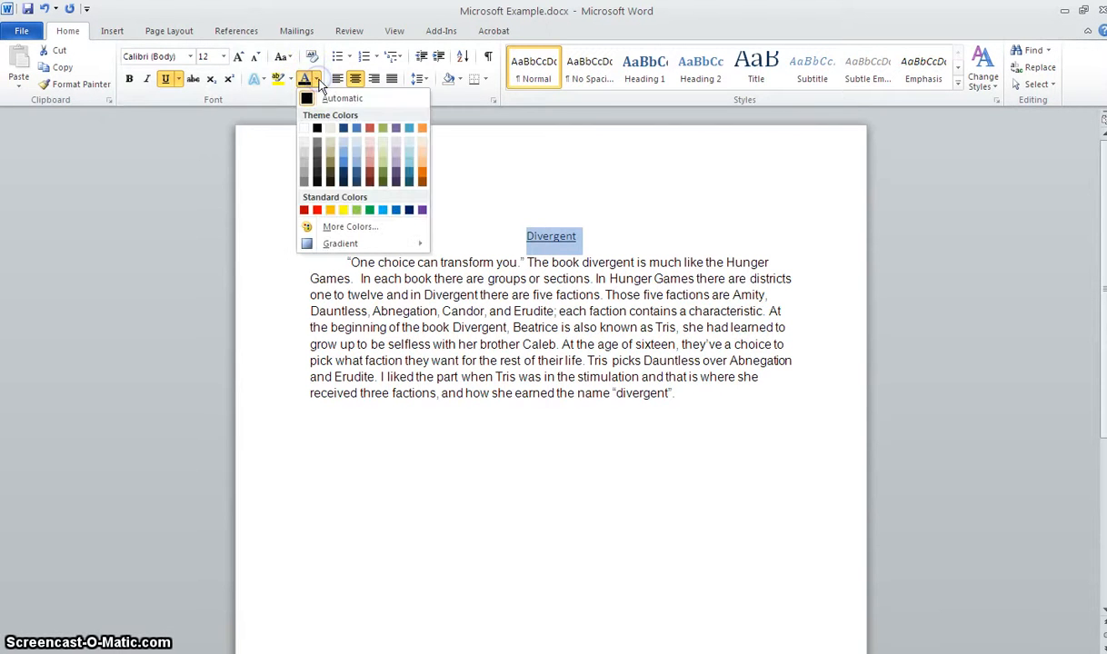
click(423, 130)
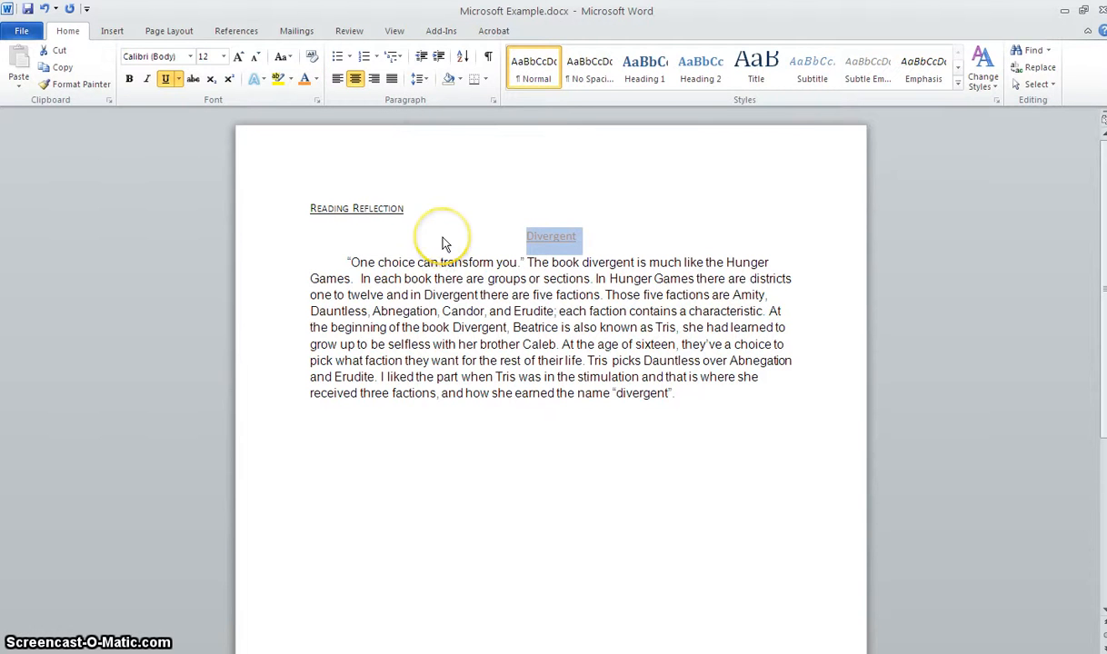
key(alt+p)
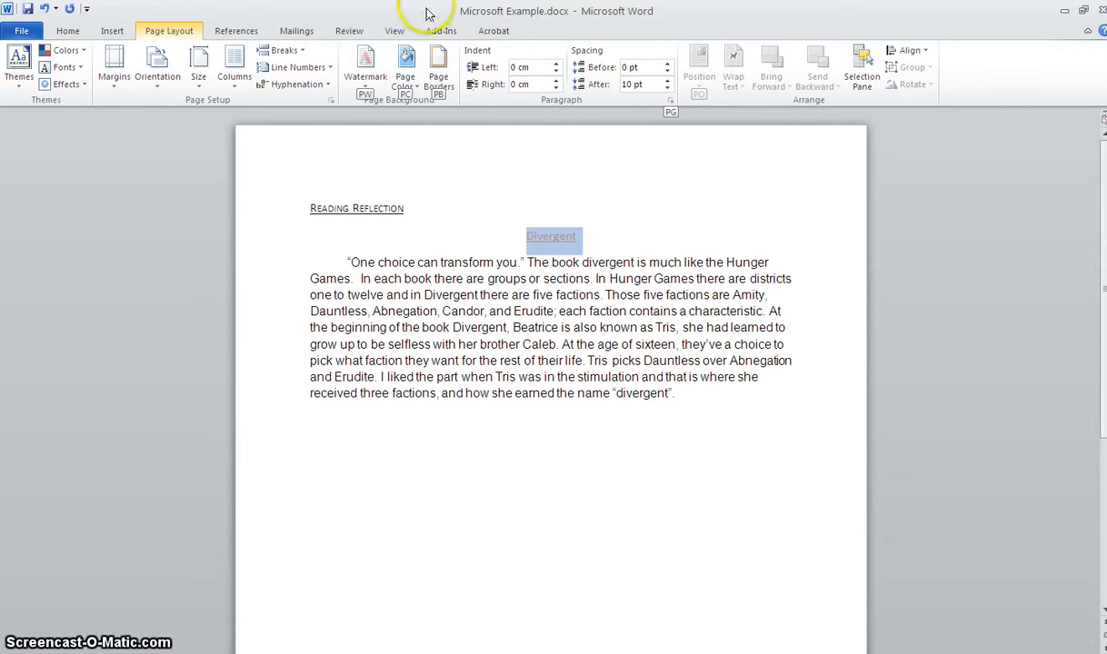
- Set the font size of the Divergent title to 20 and deselect it
click(68, 30)
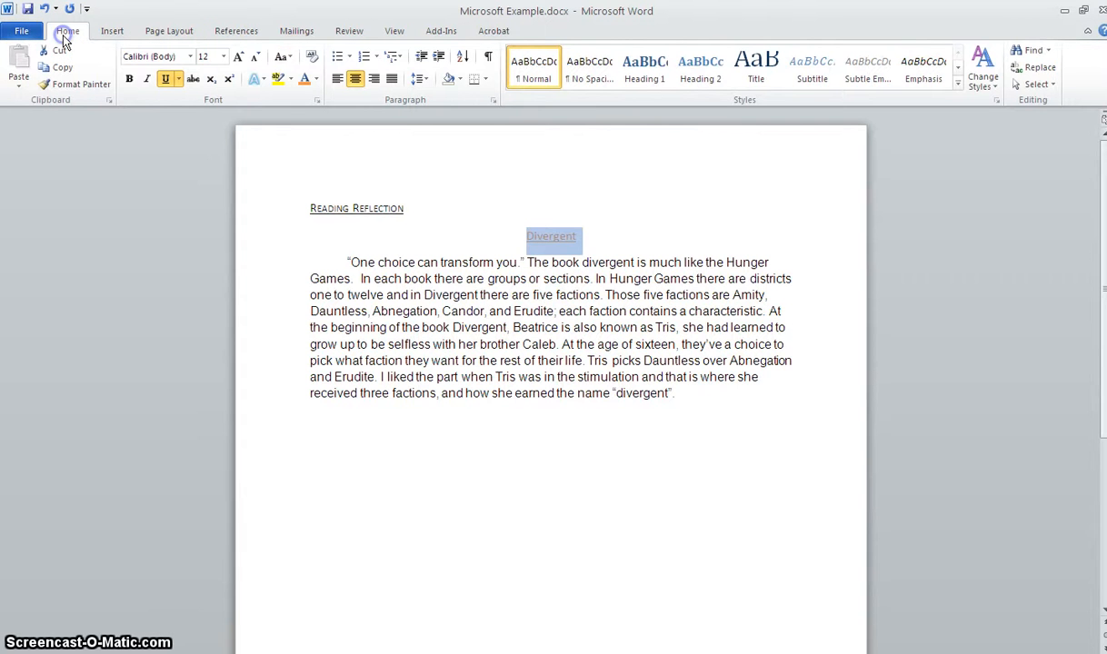
click(224, 58)
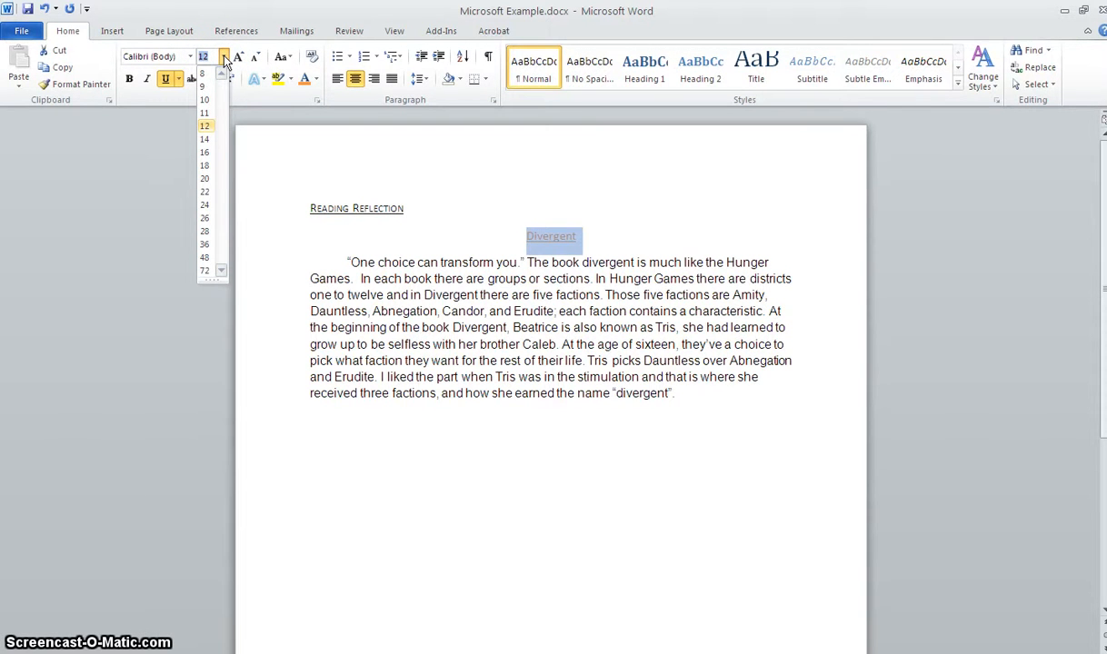
click(206, 179)
key(alt+p)
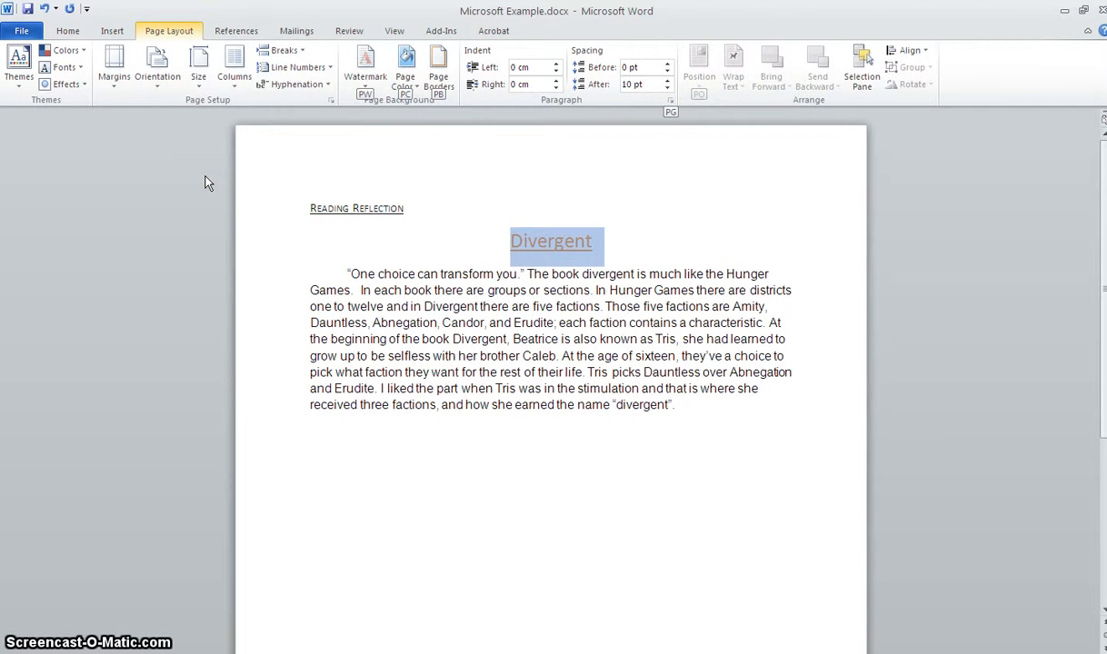
click(471, 438)
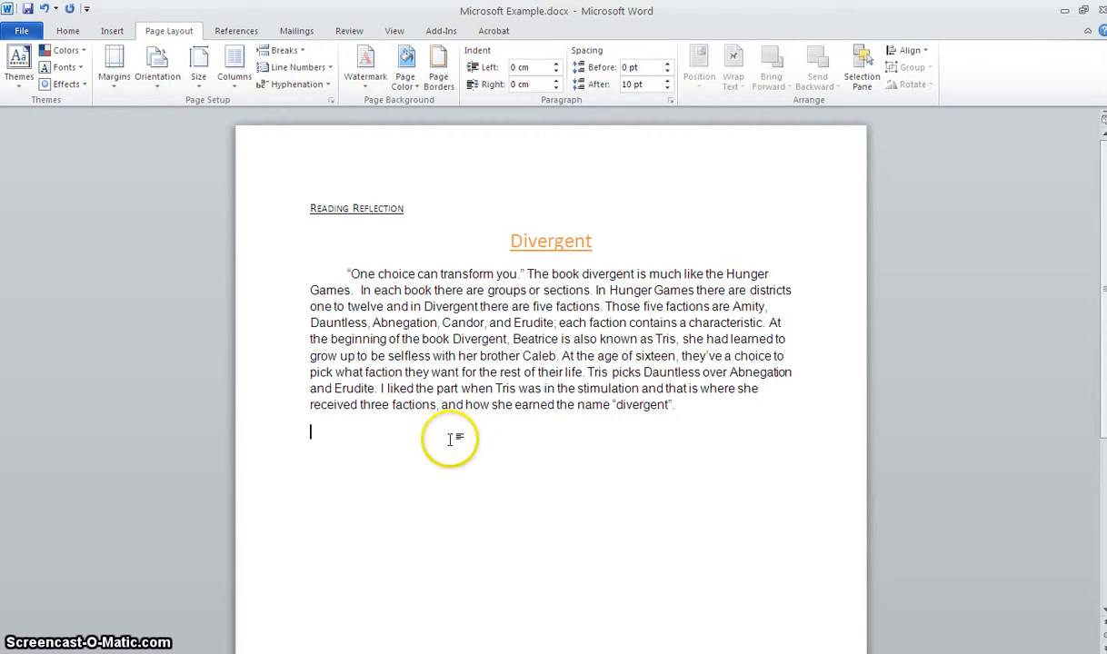
- Insert the picture Jungle.jpg from My Pictures below the body paragraph and deselect it
click(110, 34)
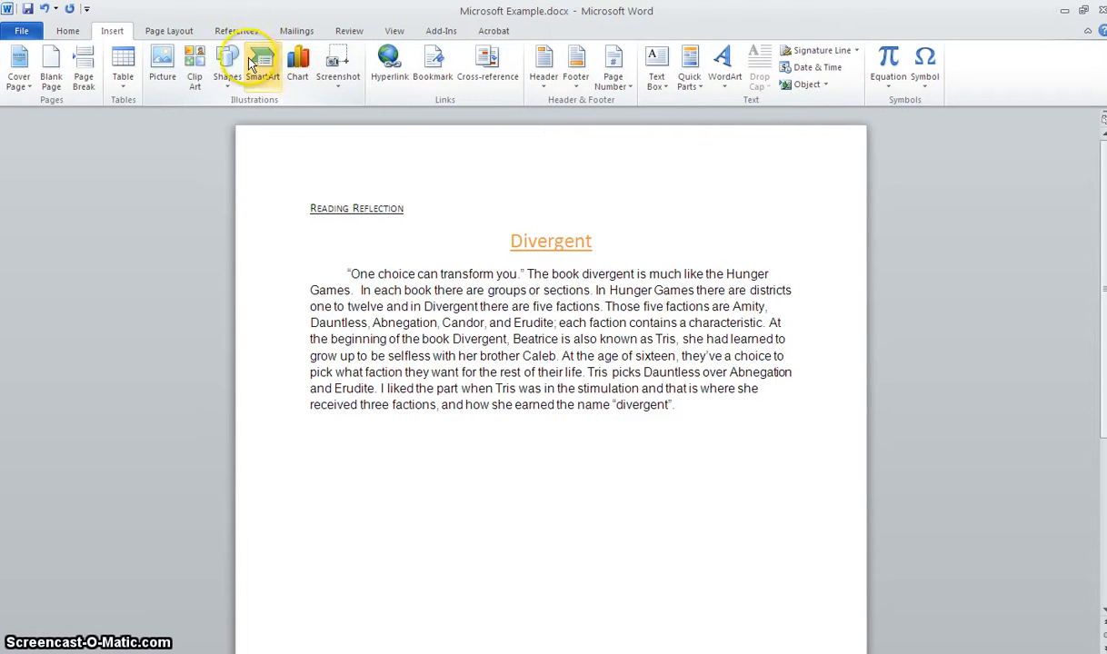
click(162, 74)
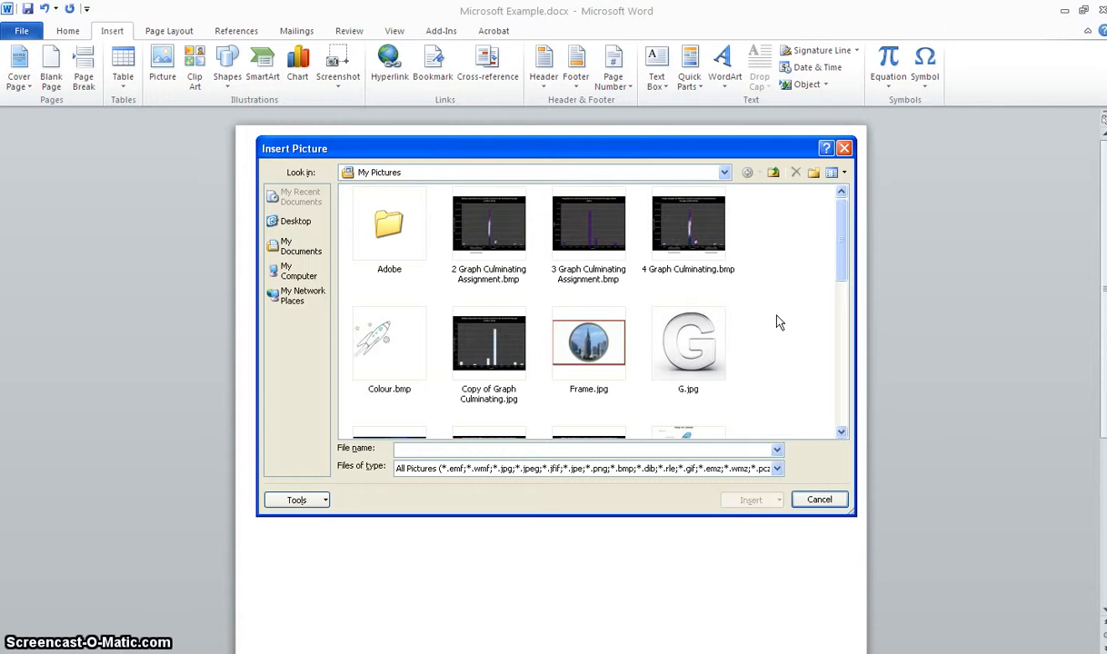
drag(835, 276, 840, 365)
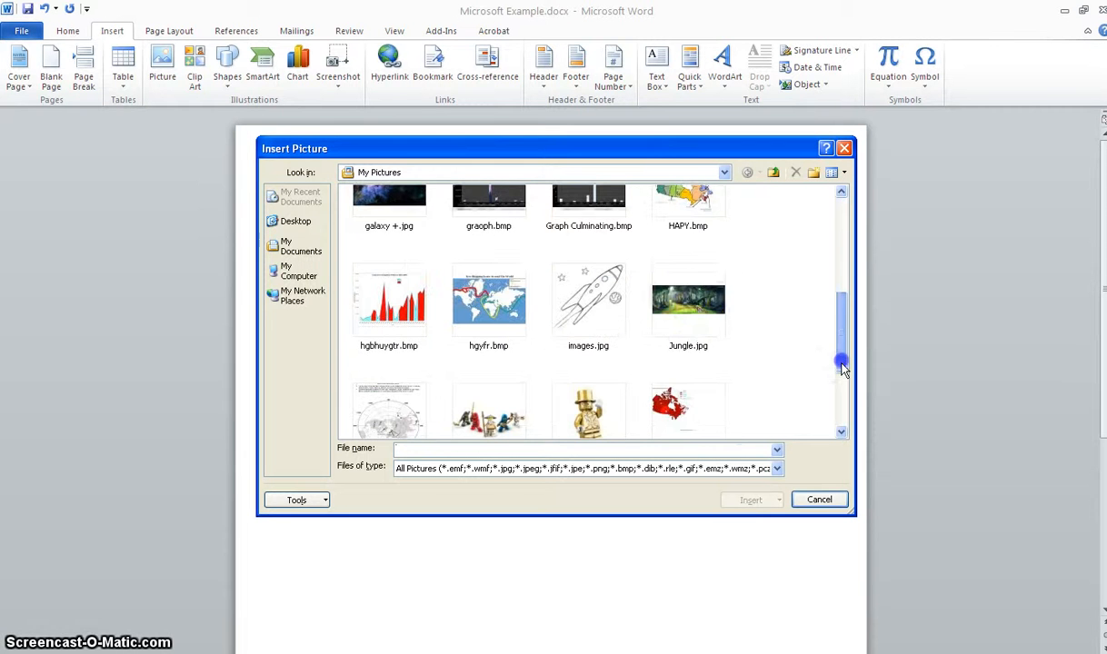
click(699, 317)
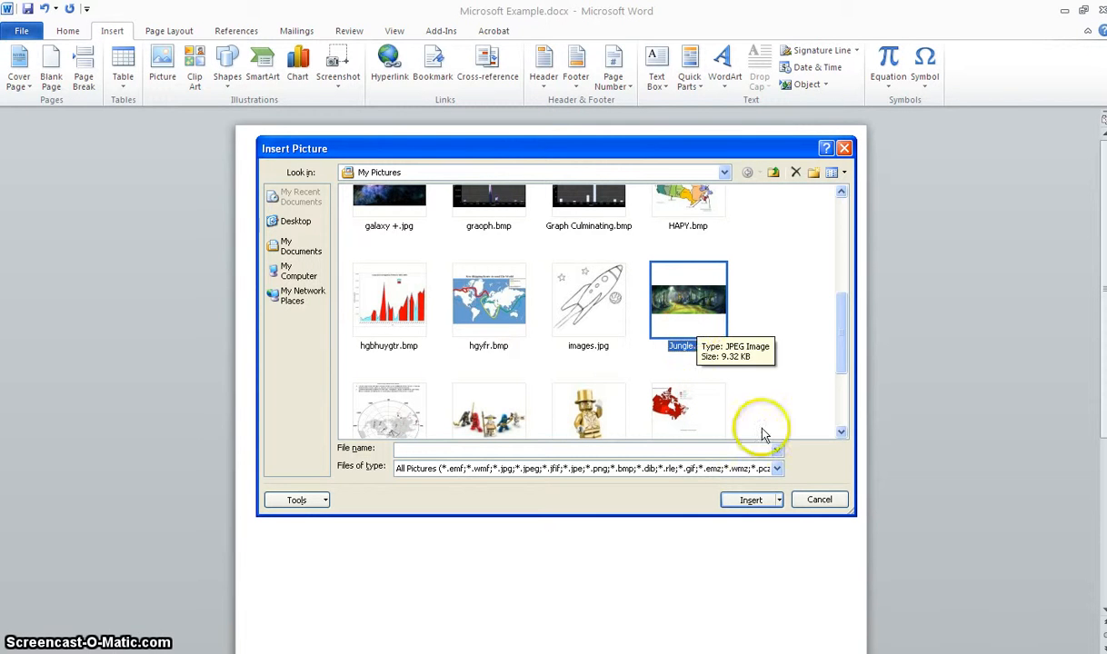
click(779, 501)
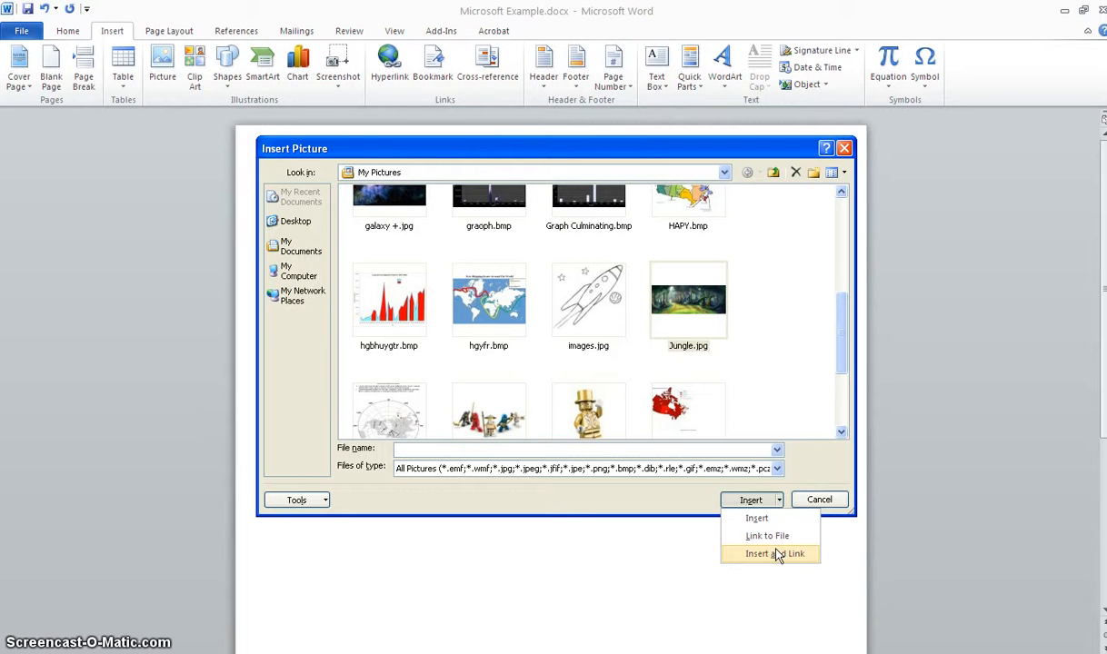
drag(778, 556, 781, 523)
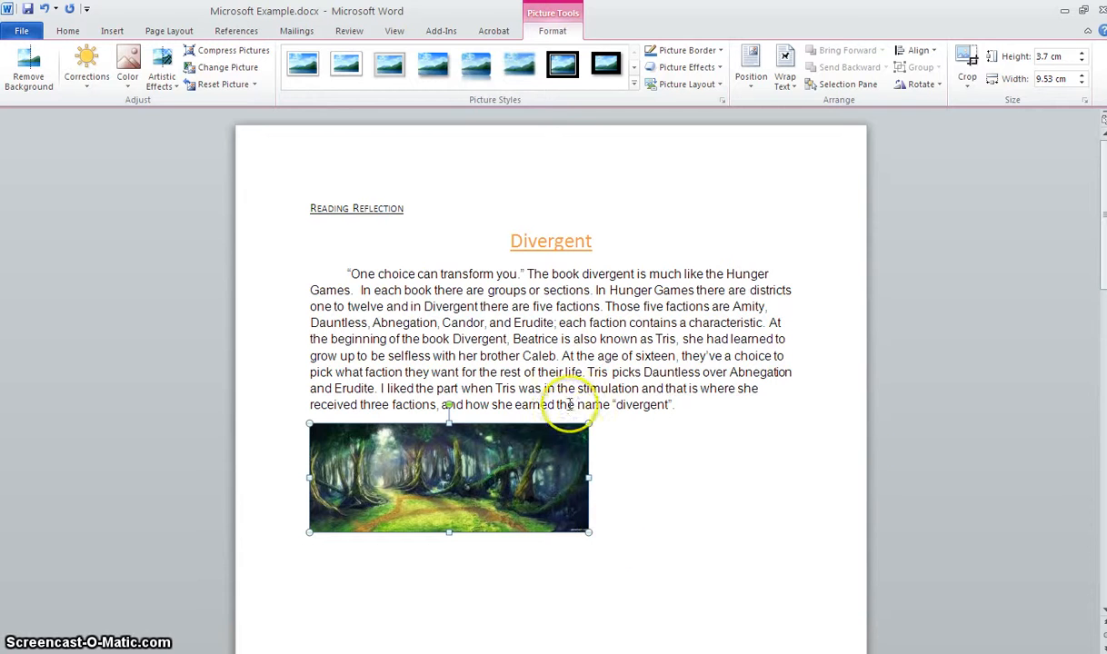
key(alt+p)
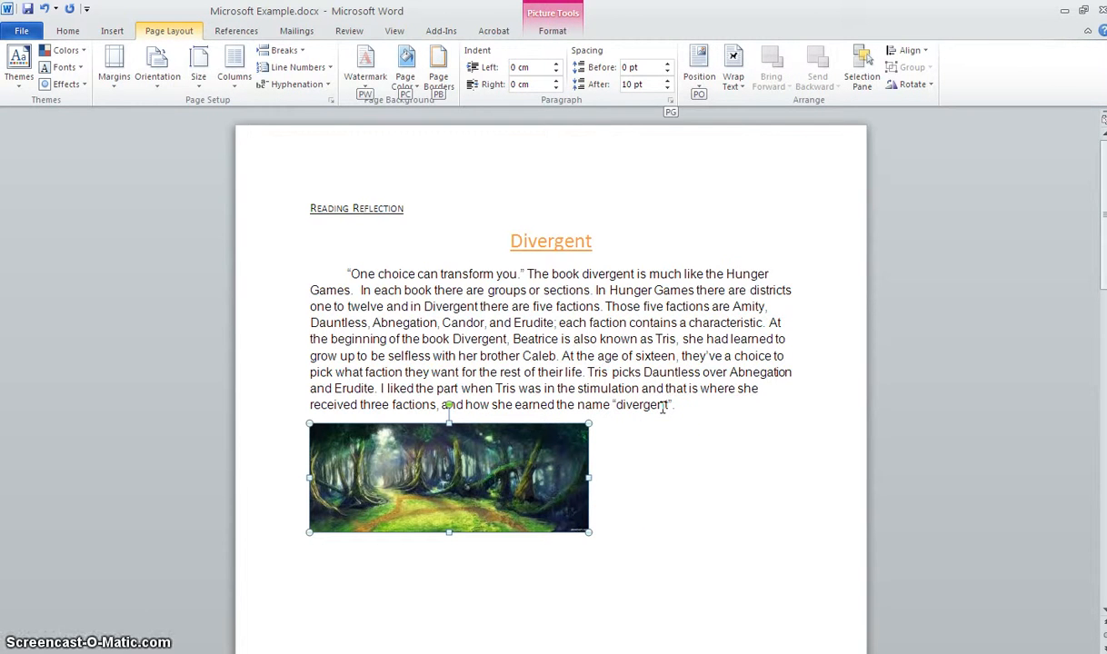
click(673, 461)
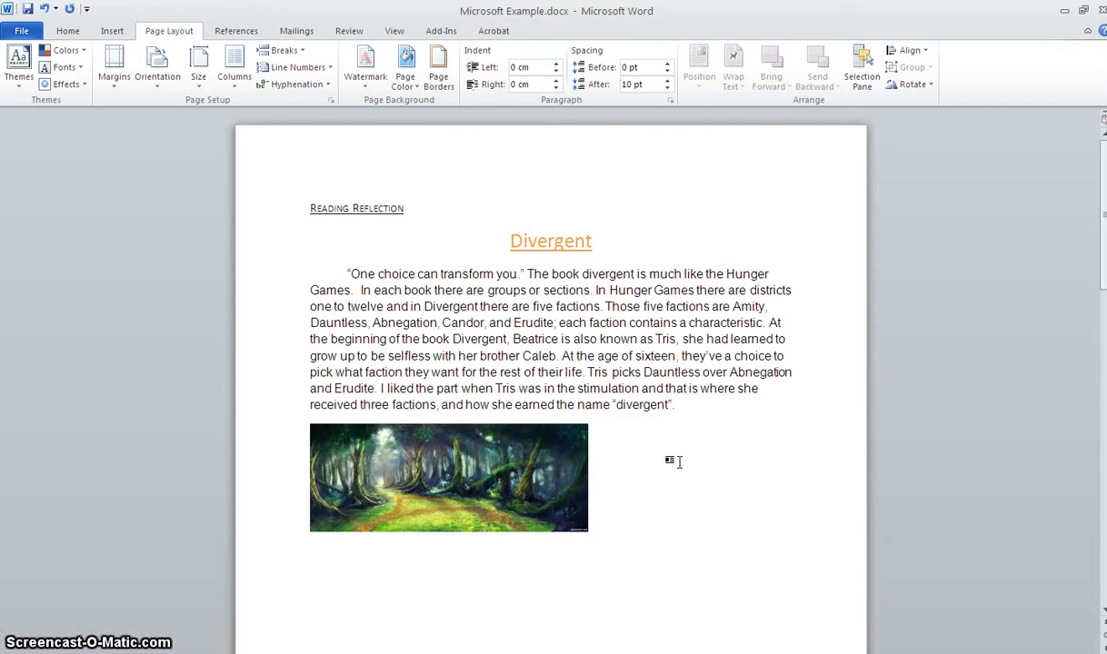
click(678, 473)
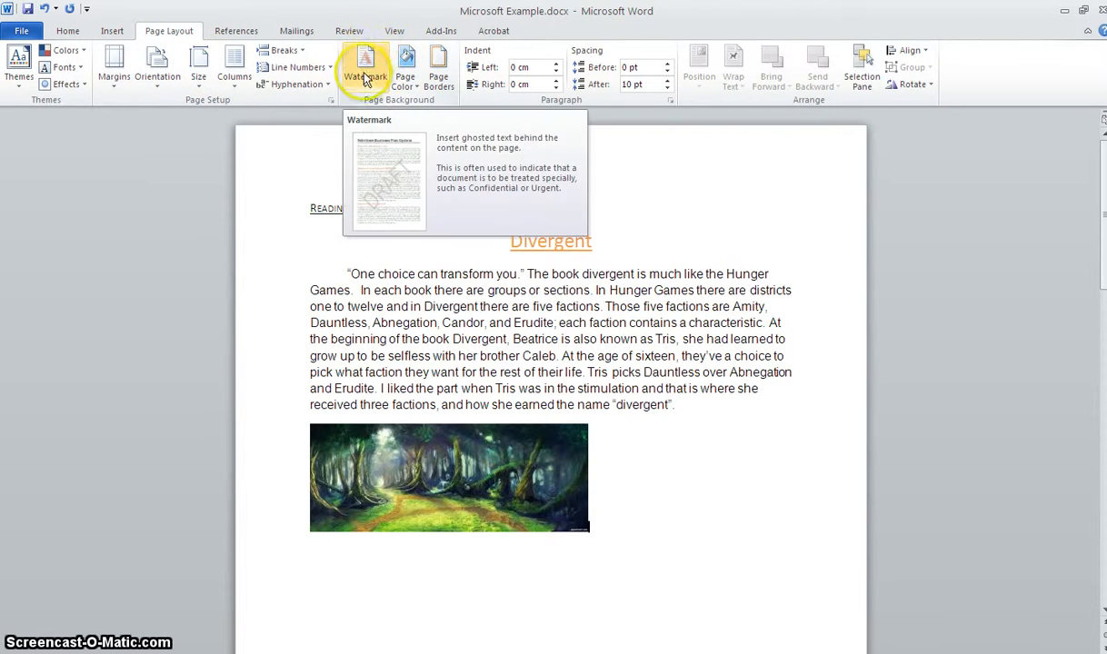
- Set up a box page border with the finely dashed line style and Automatic color
click(434, 73)
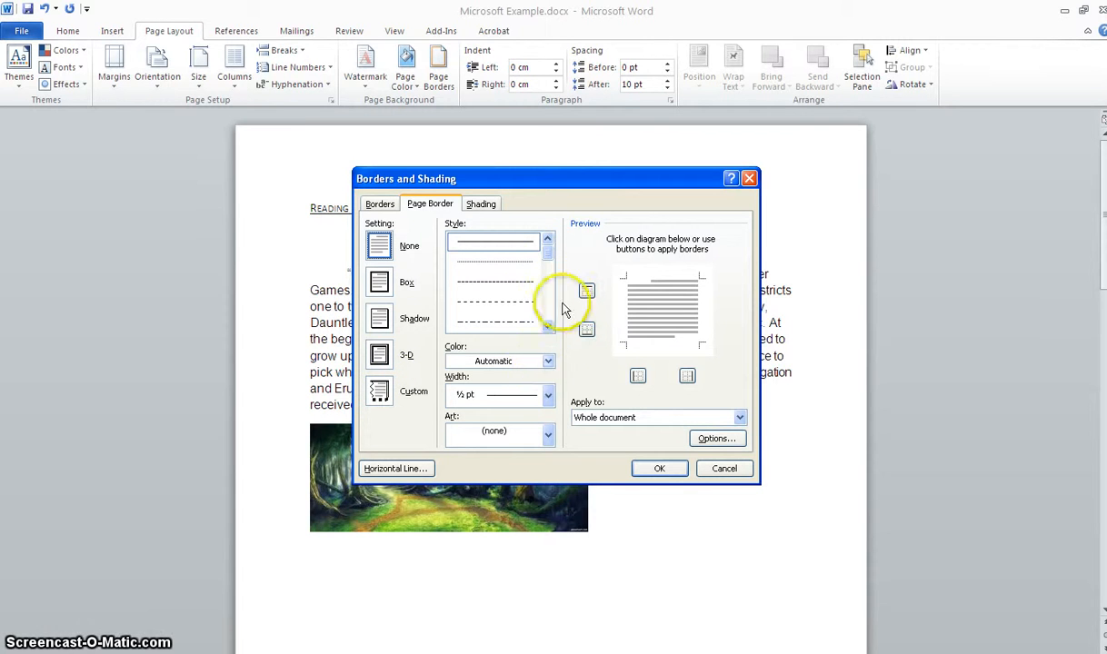
click(525, 261)
click(509, 283)
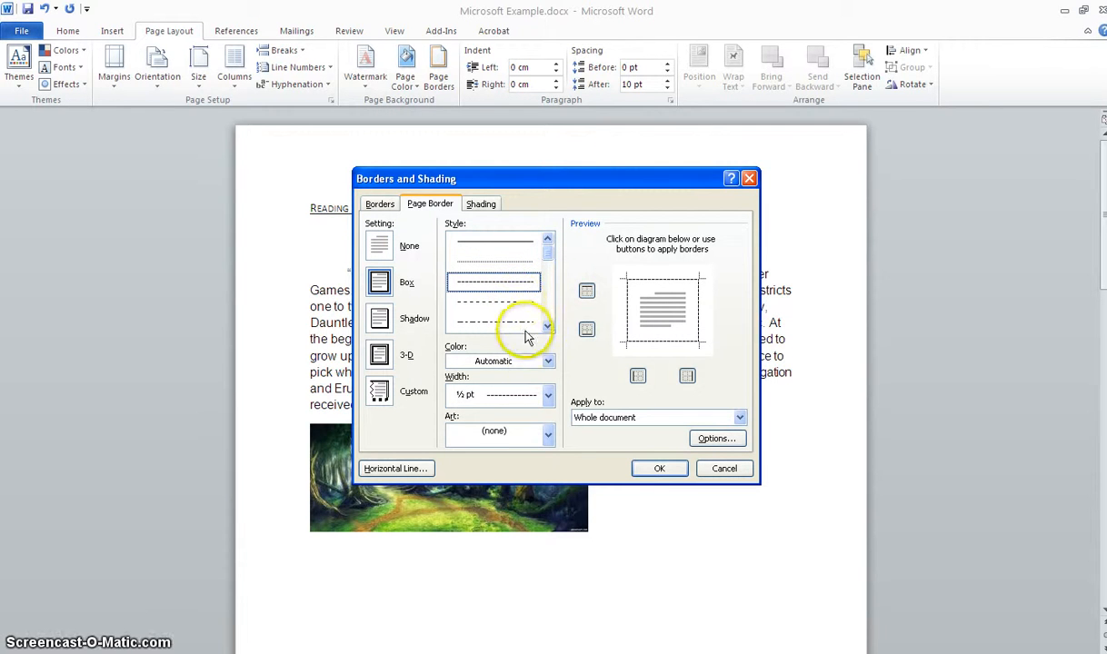
click(548, 361)
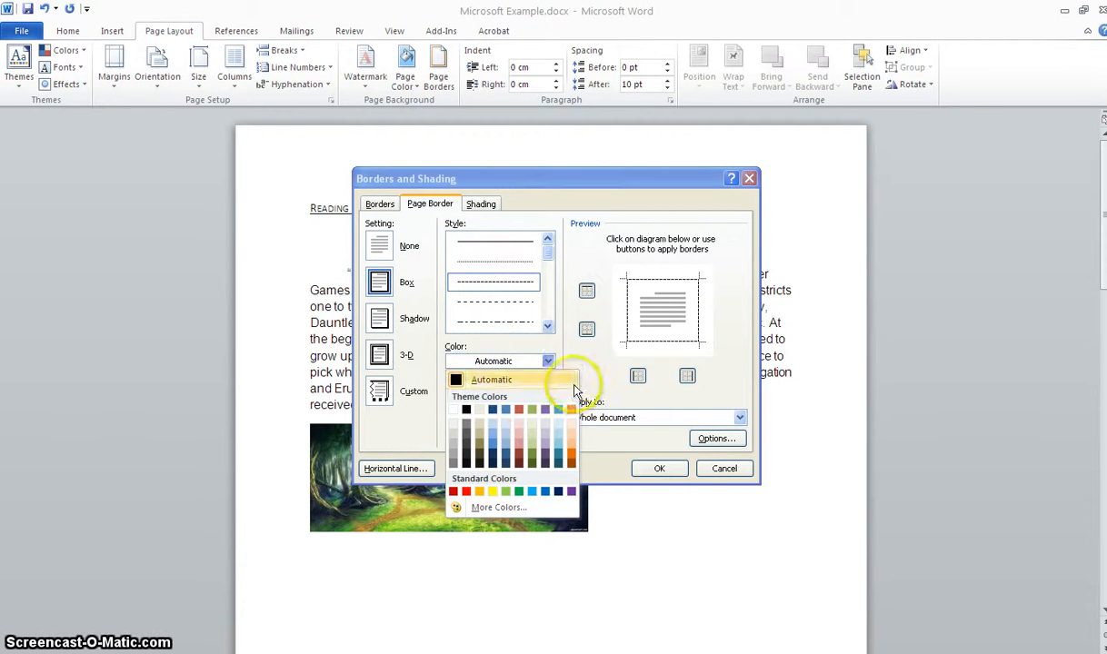
click(568, 382)
- Examine the width, art and apply-to choices available for the page border
click(548, 394)
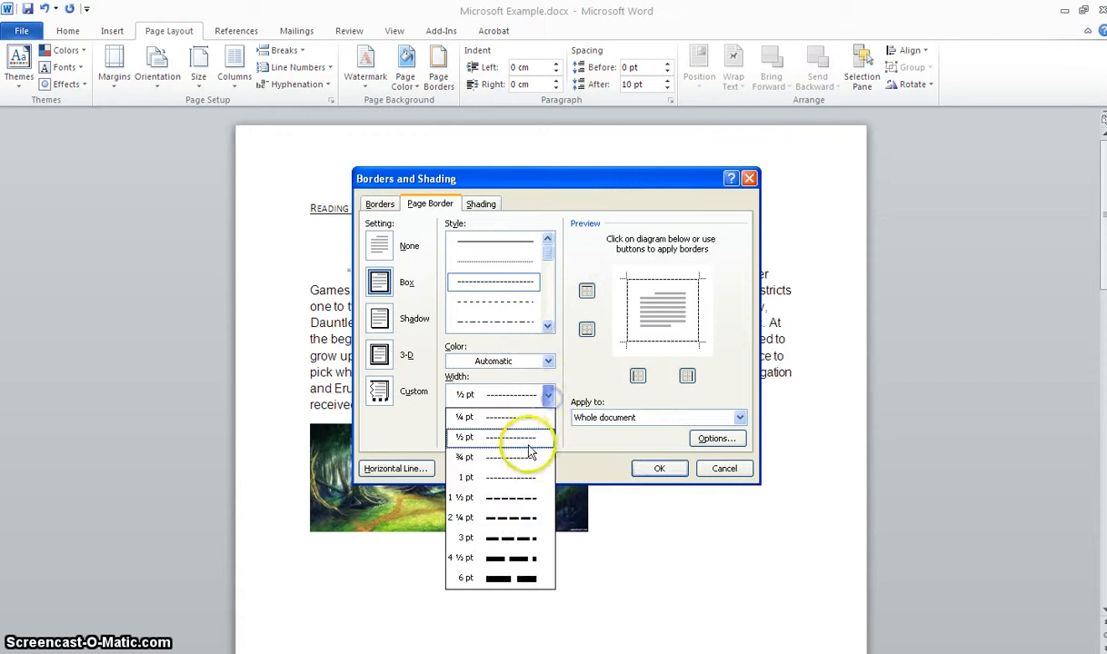
click(593, 387)
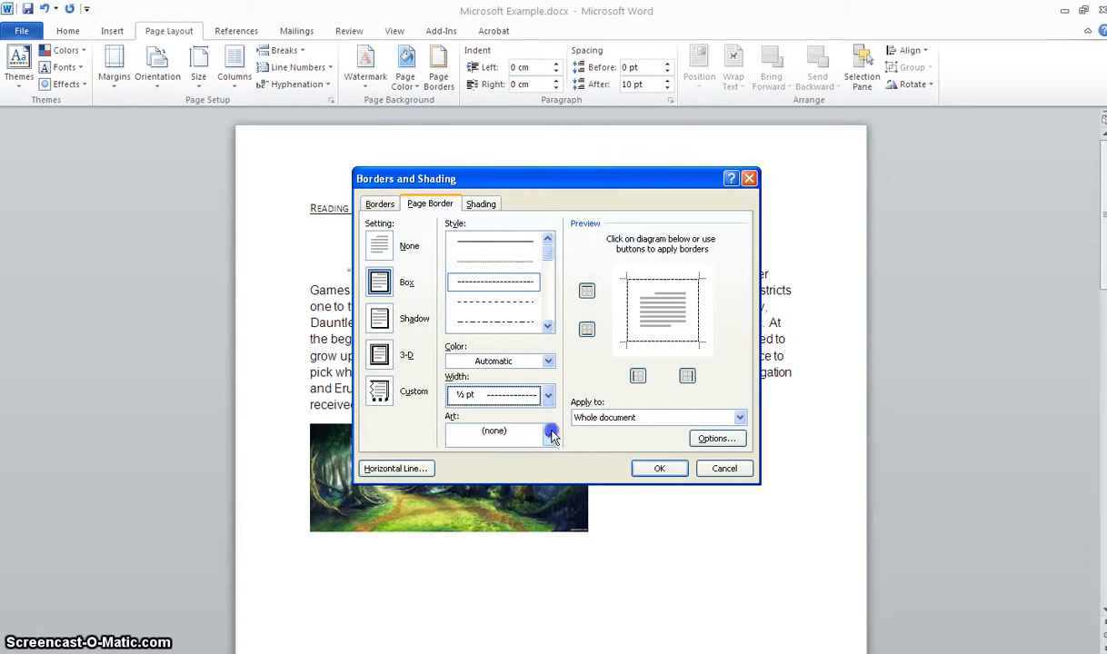
click(548, 431)
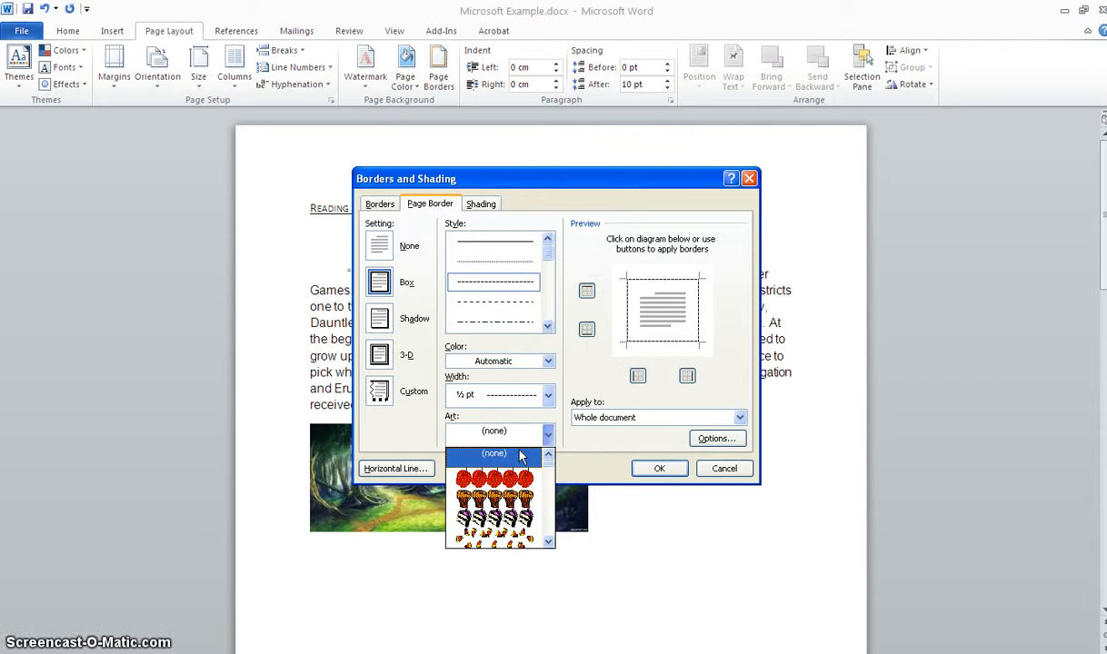
click(727, 418)
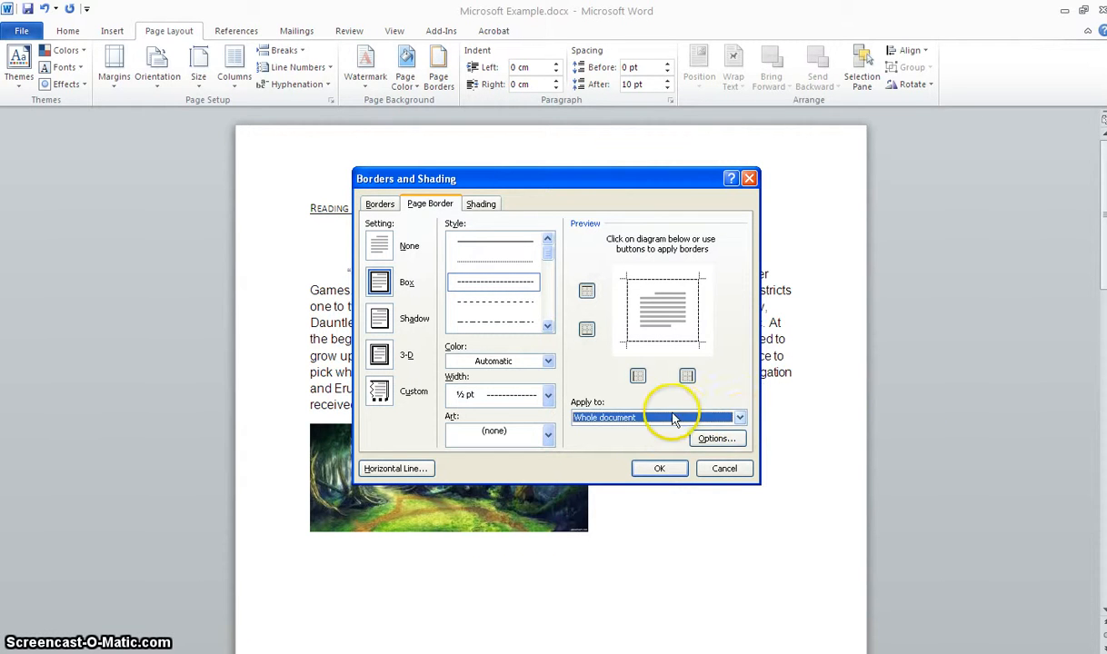
click(740, 418)
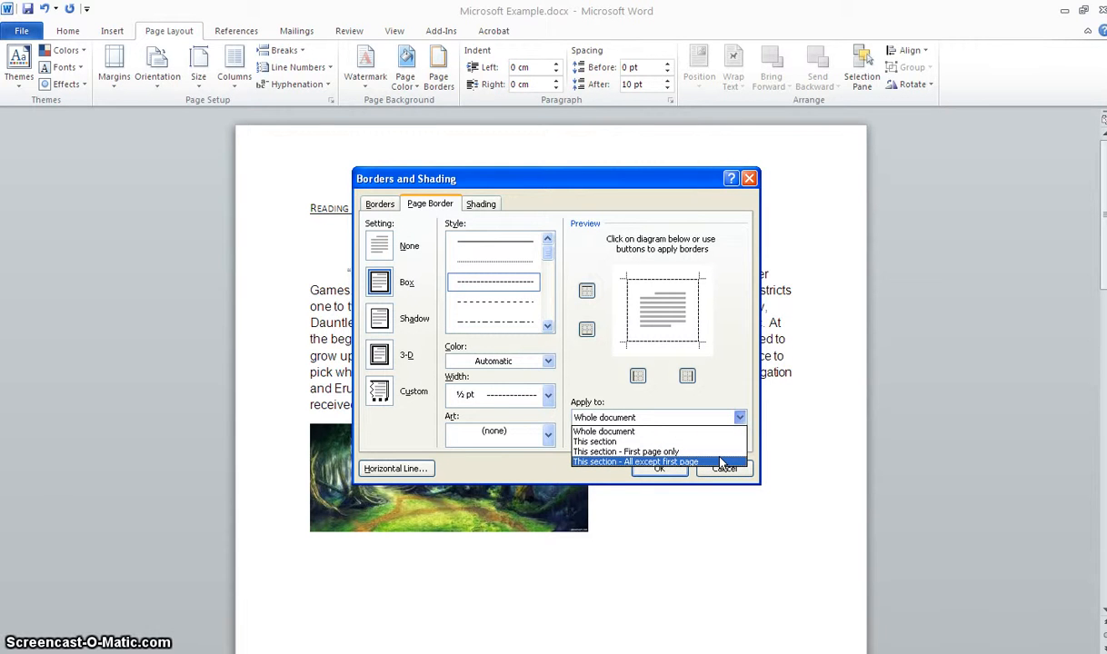
key(Escape)
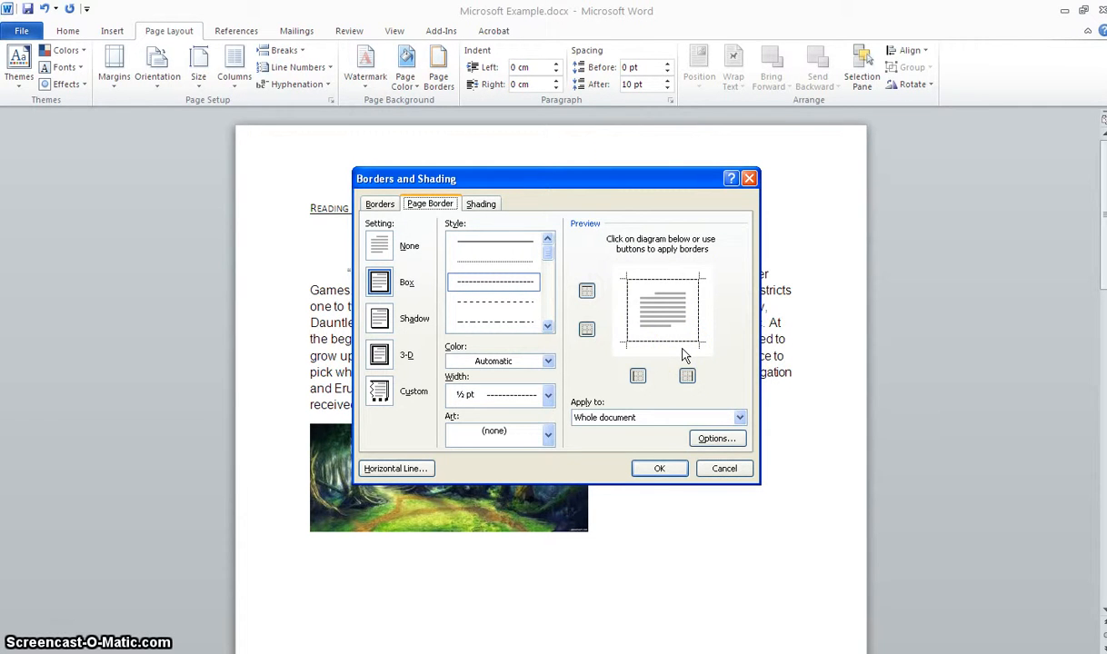
- Switch the page border to the 3-D setting with the single wavy line style in the base red theme color
click(380, 355)
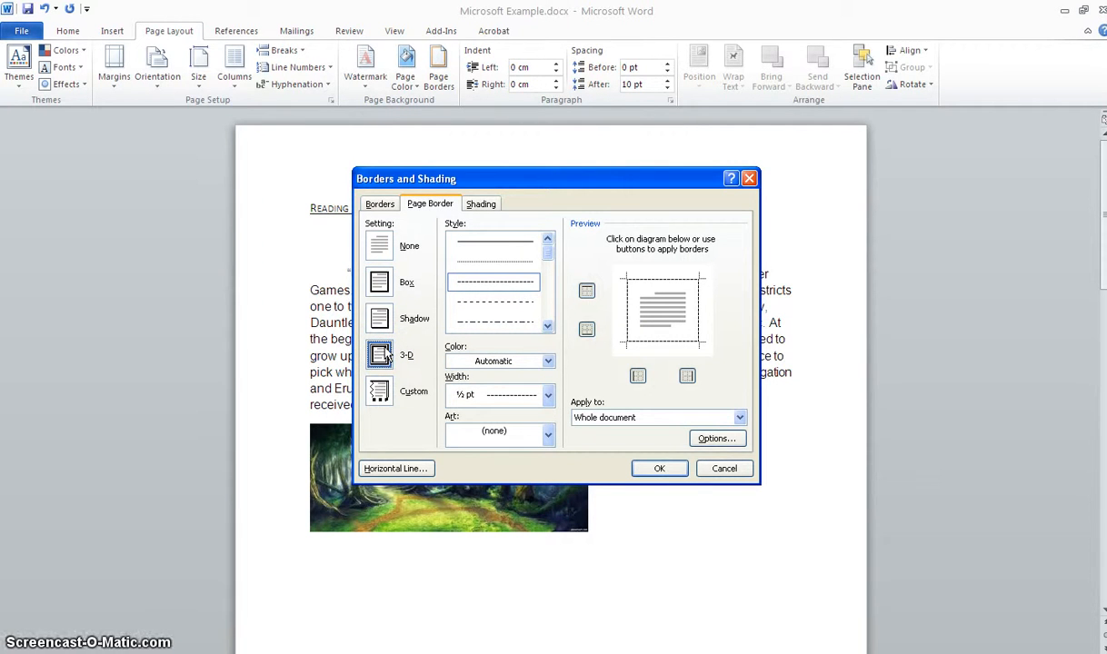
drag(549, 263, 548, 299)
click(490, 284)
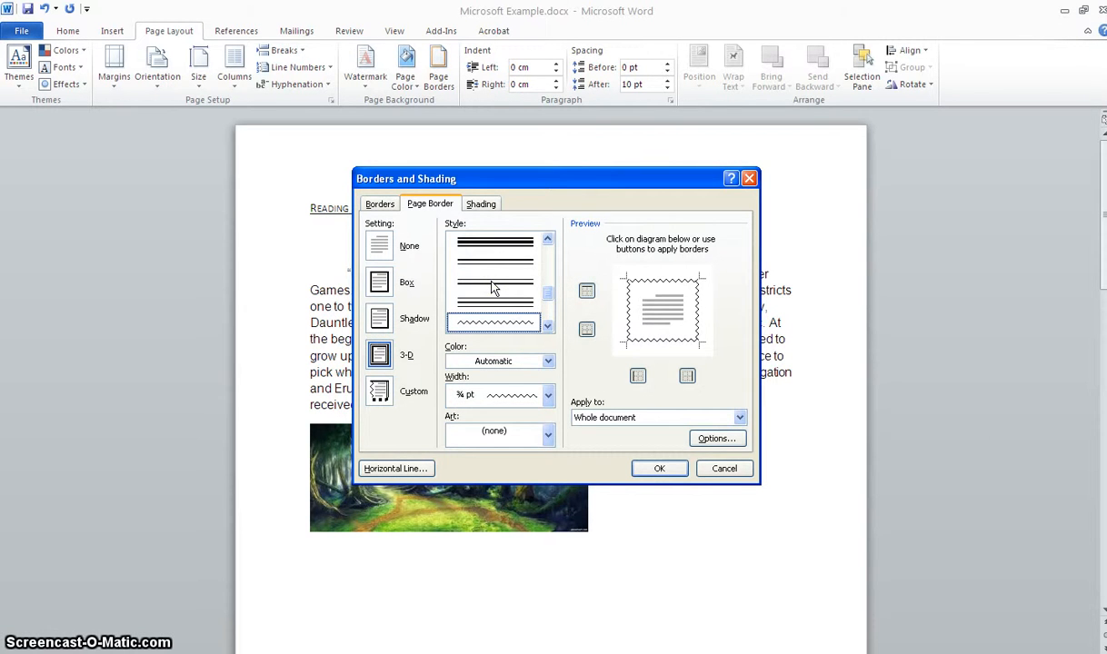
click(549, 362)
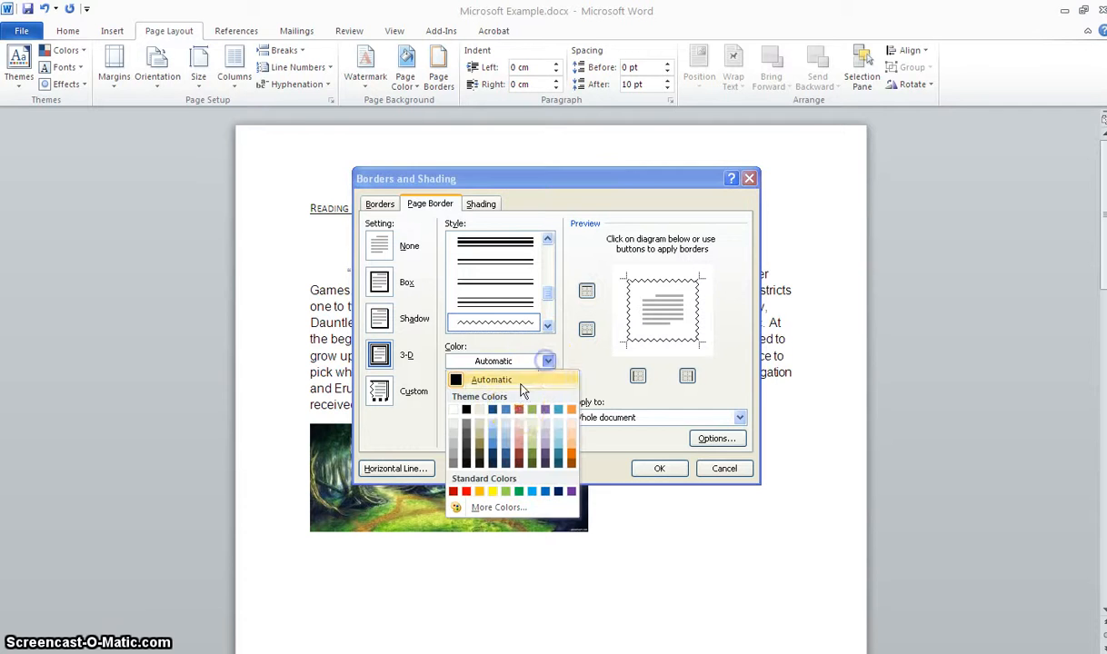
click(519, 410)
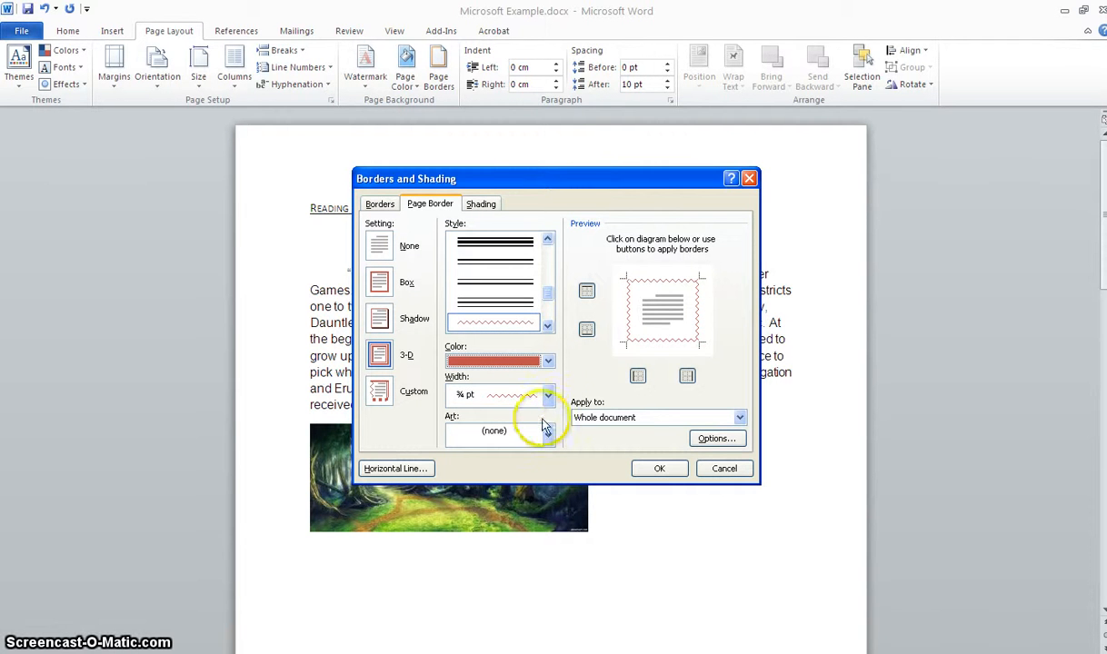
- Set the page border's width to 1 ½ pt, apply it to the whole document and check it on the page
click(549, 435)
click(548, 396)
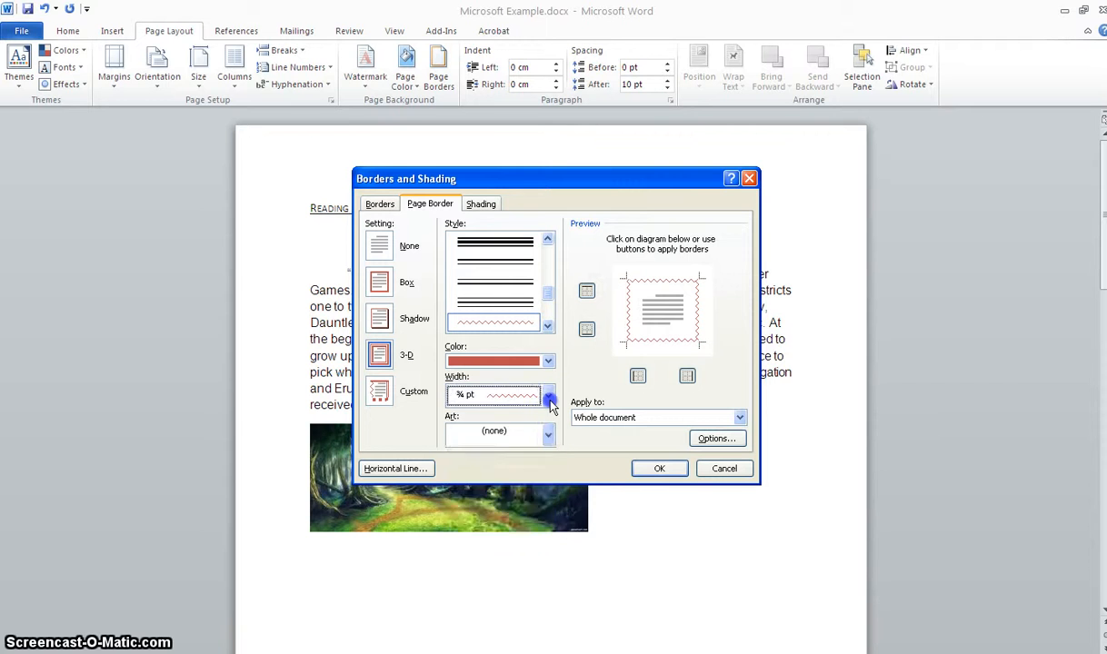
click(548, 396)
click(514, 434)
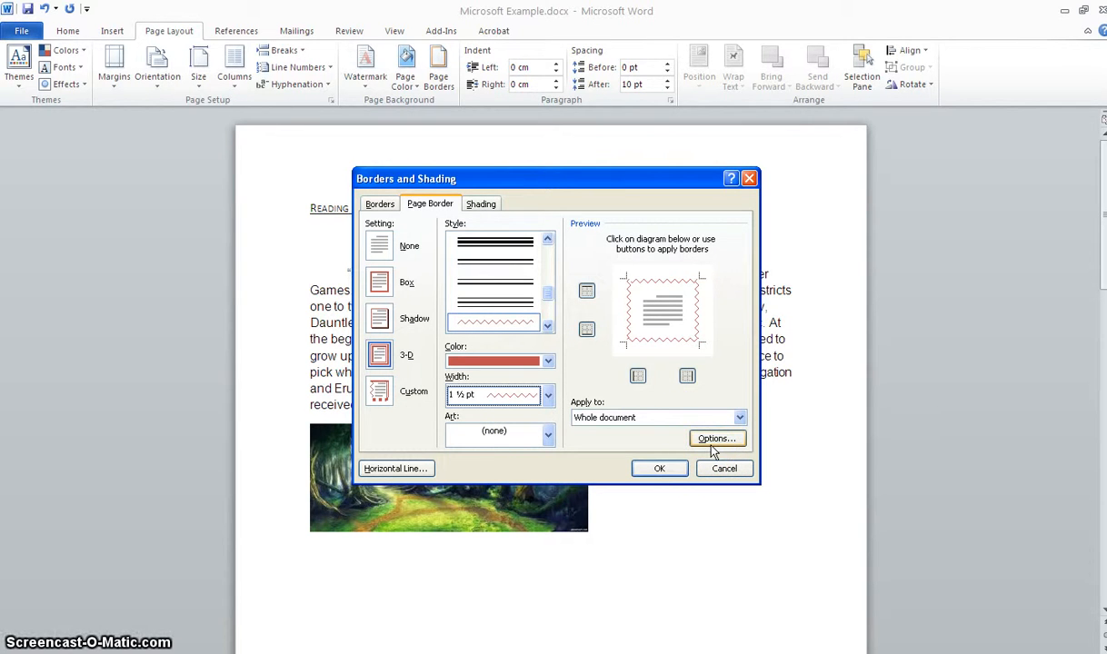
click(656, 469)
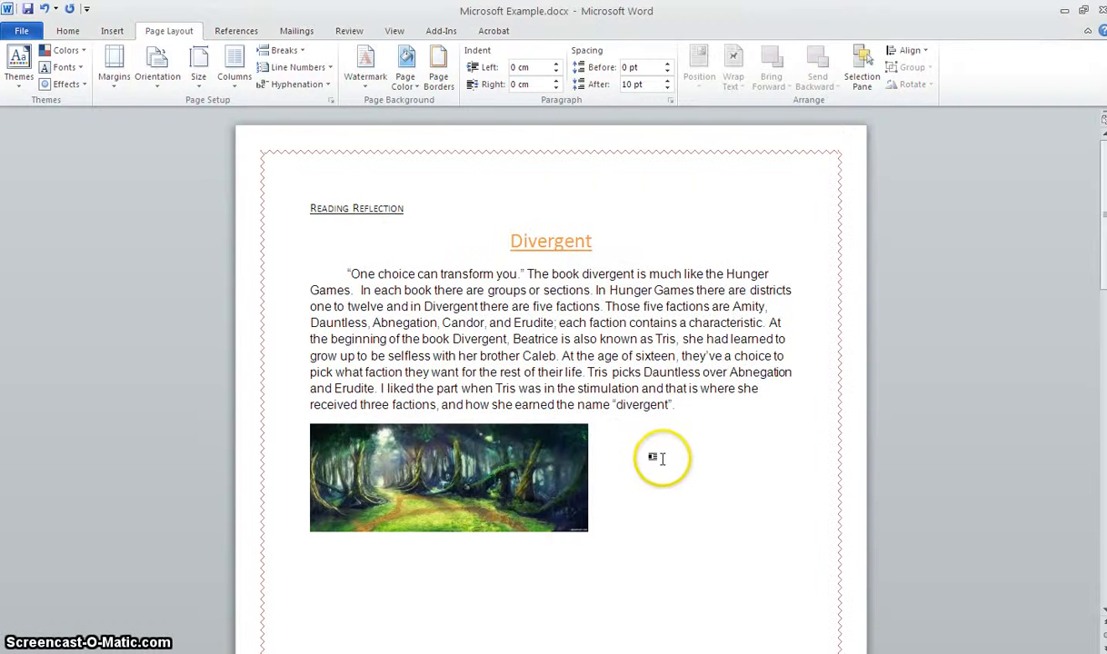
scroll(699, 458, down, 5)
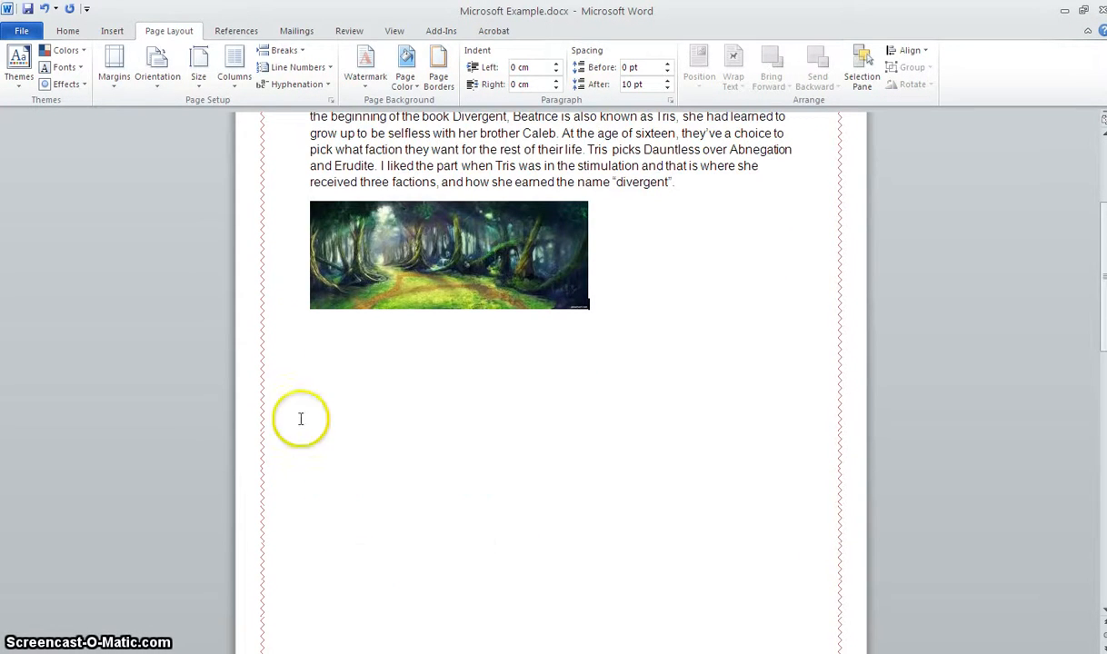
scroll(307, 280, up, 3)
scroll(307, 280, up, 2)
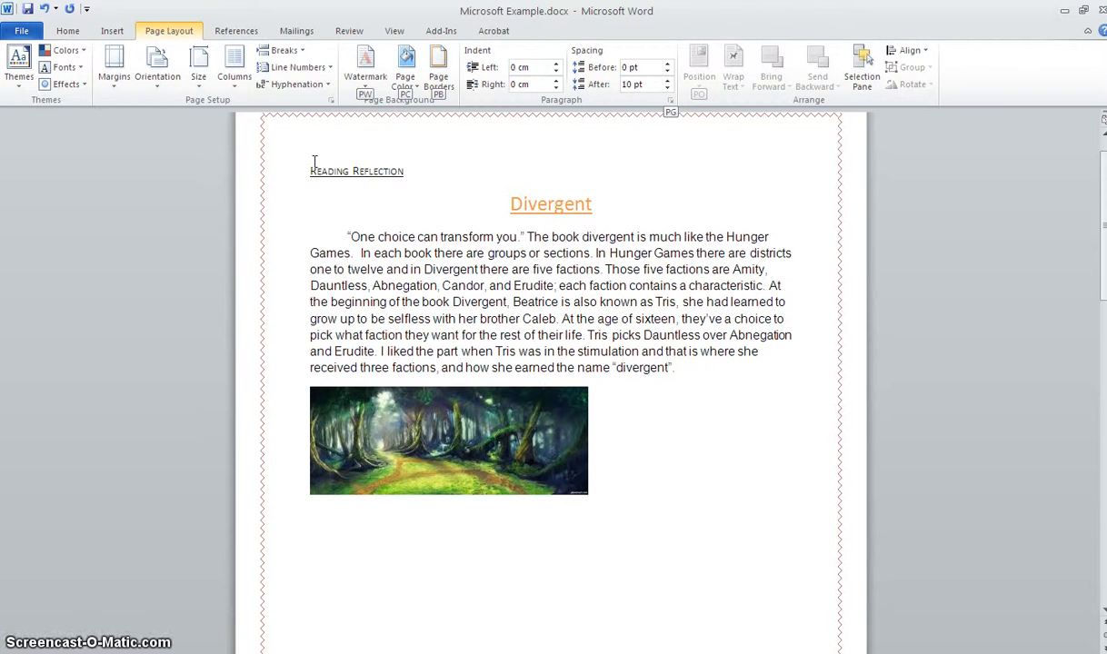
- Set the page background color to Blue, Accent 1, Lighter 80%
click(340, 174)
click(212, 57)
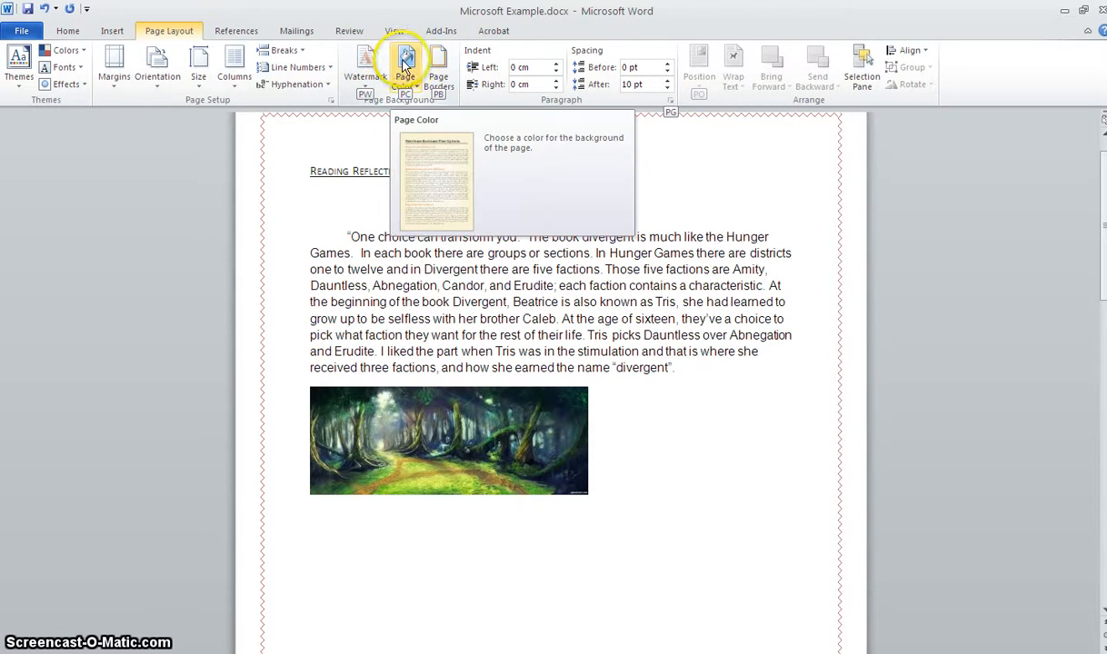
click(413, 87)
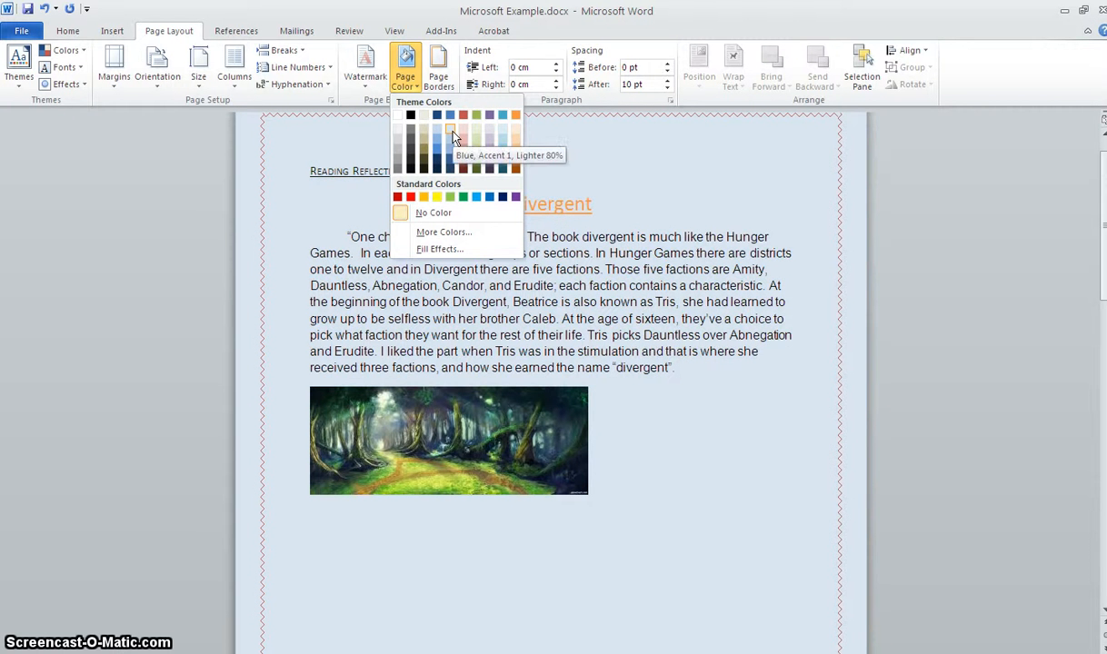
click(451, 132)
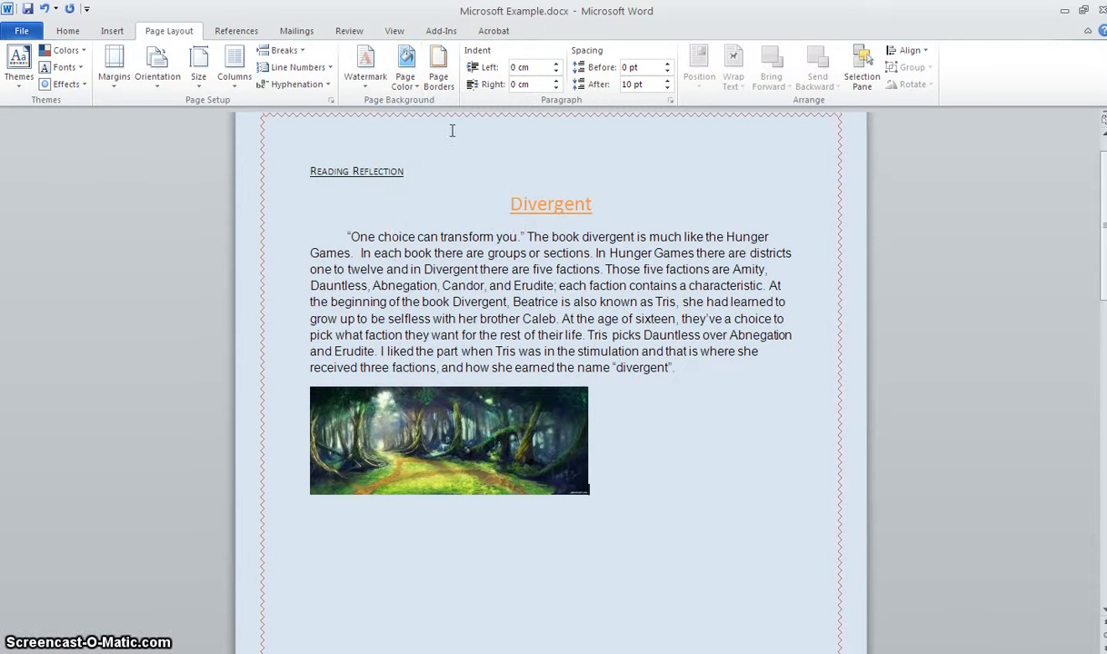